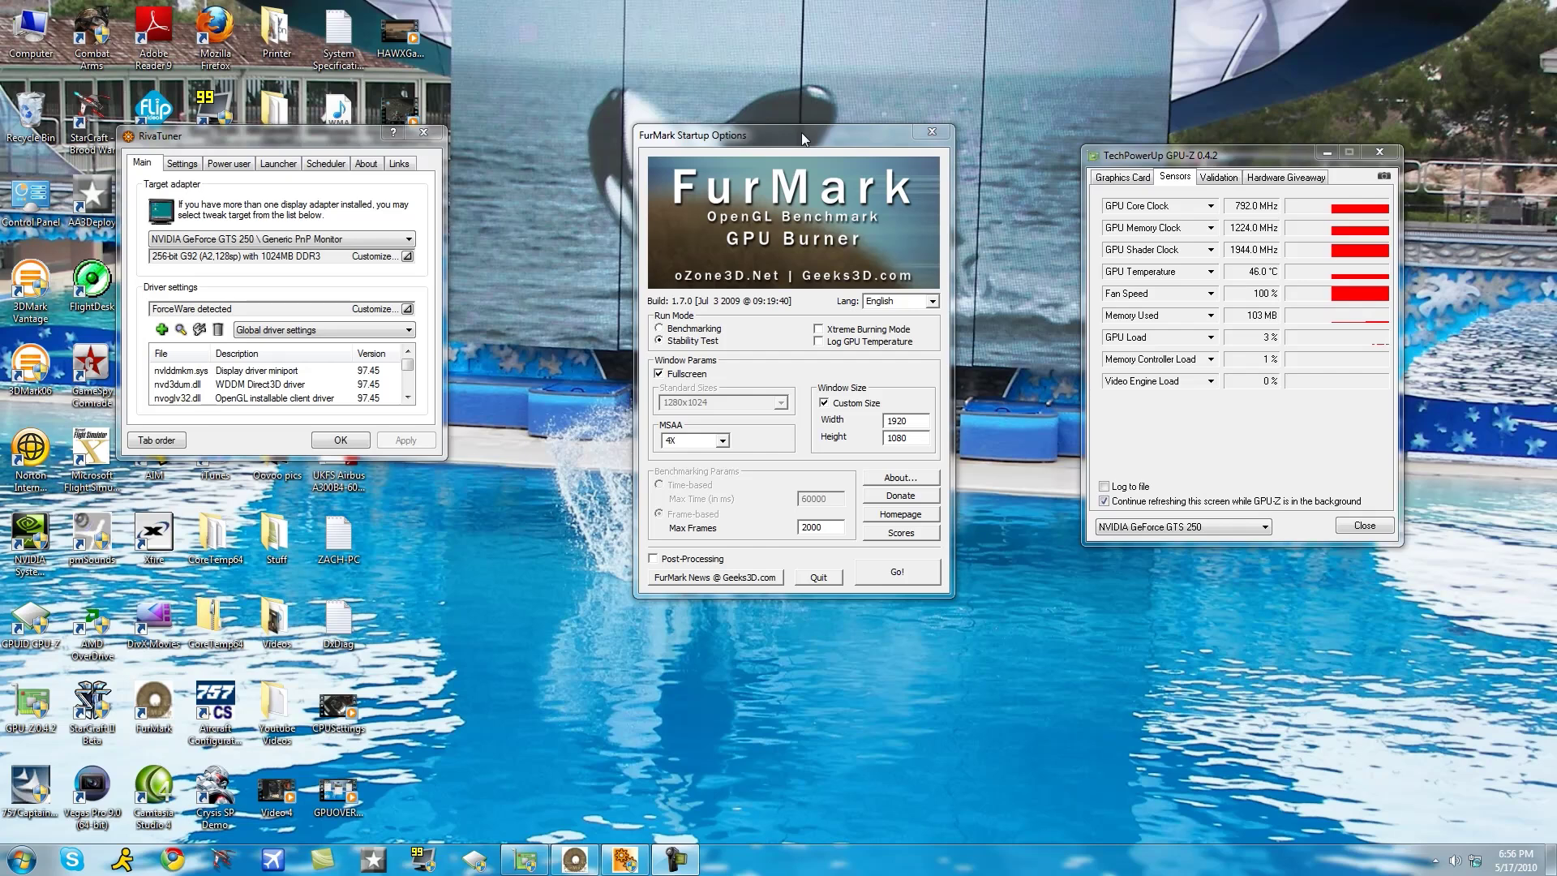
# Step: Make the FurMark startup options window active
pyautogui.click(801, 133)
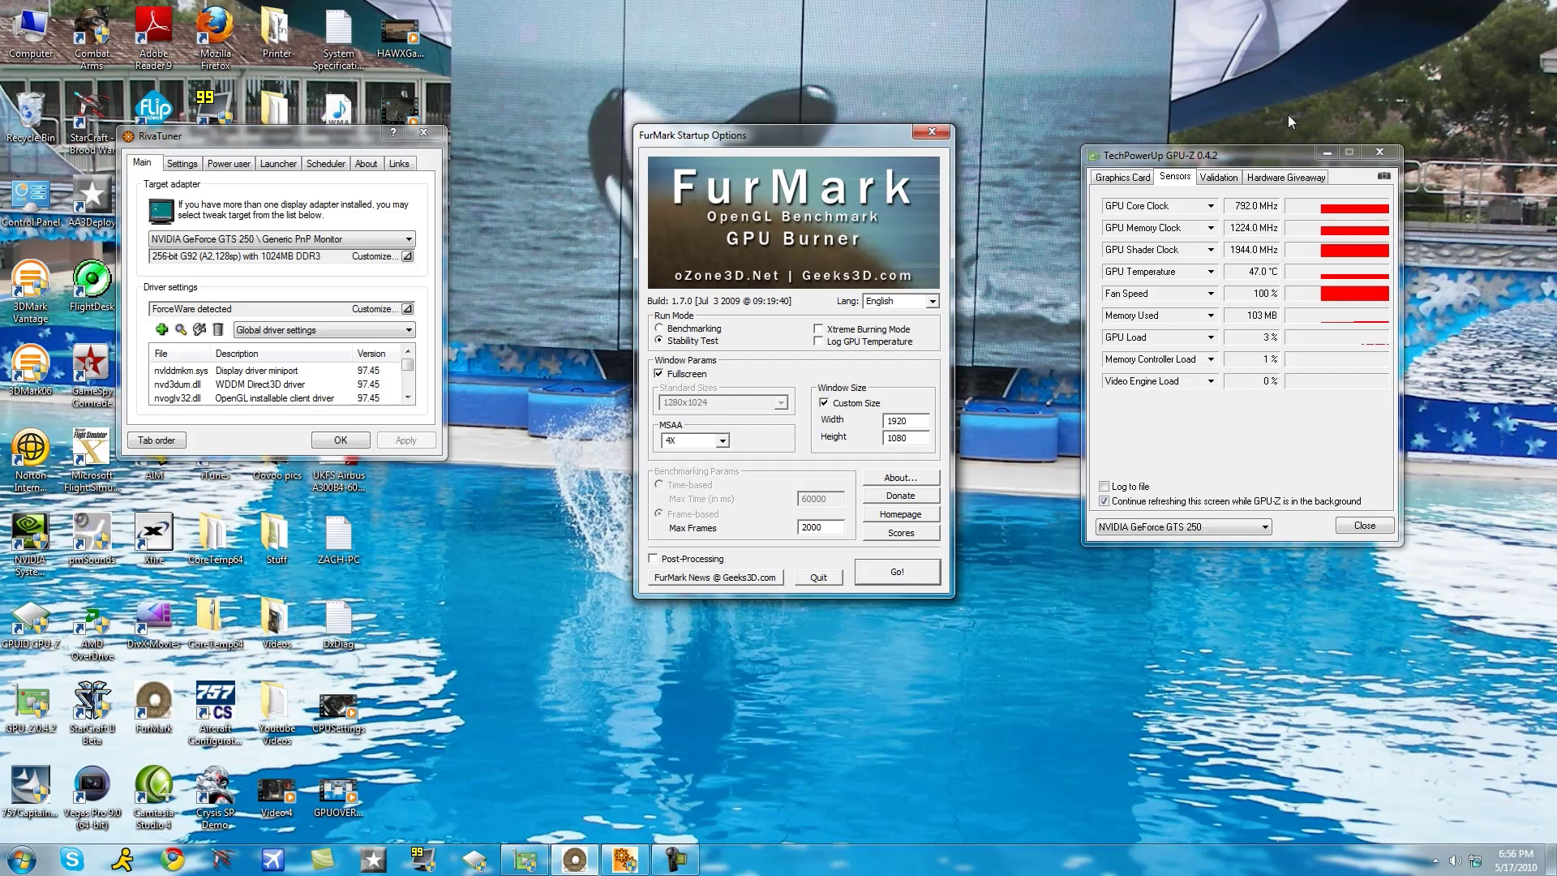
# Step: Centre GPU-Z over FurMark and show the GeForce GTS 250's Graphics Card details
pyautogui.moveTo(1230, 162); pyautogui.dragTo(782, 144)
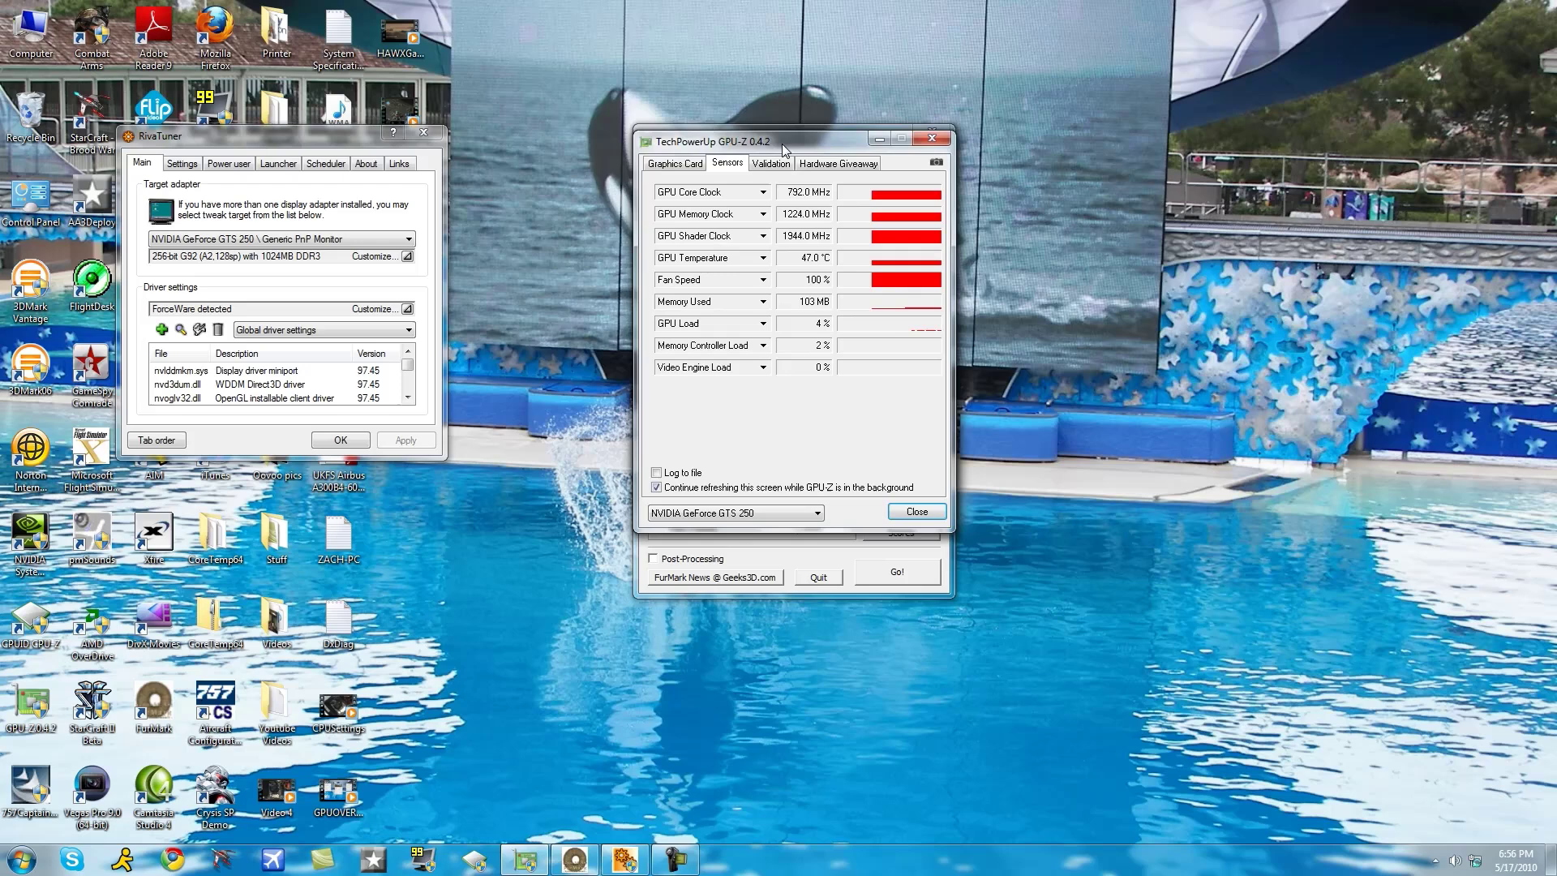
pyautogui.click(661, 163)
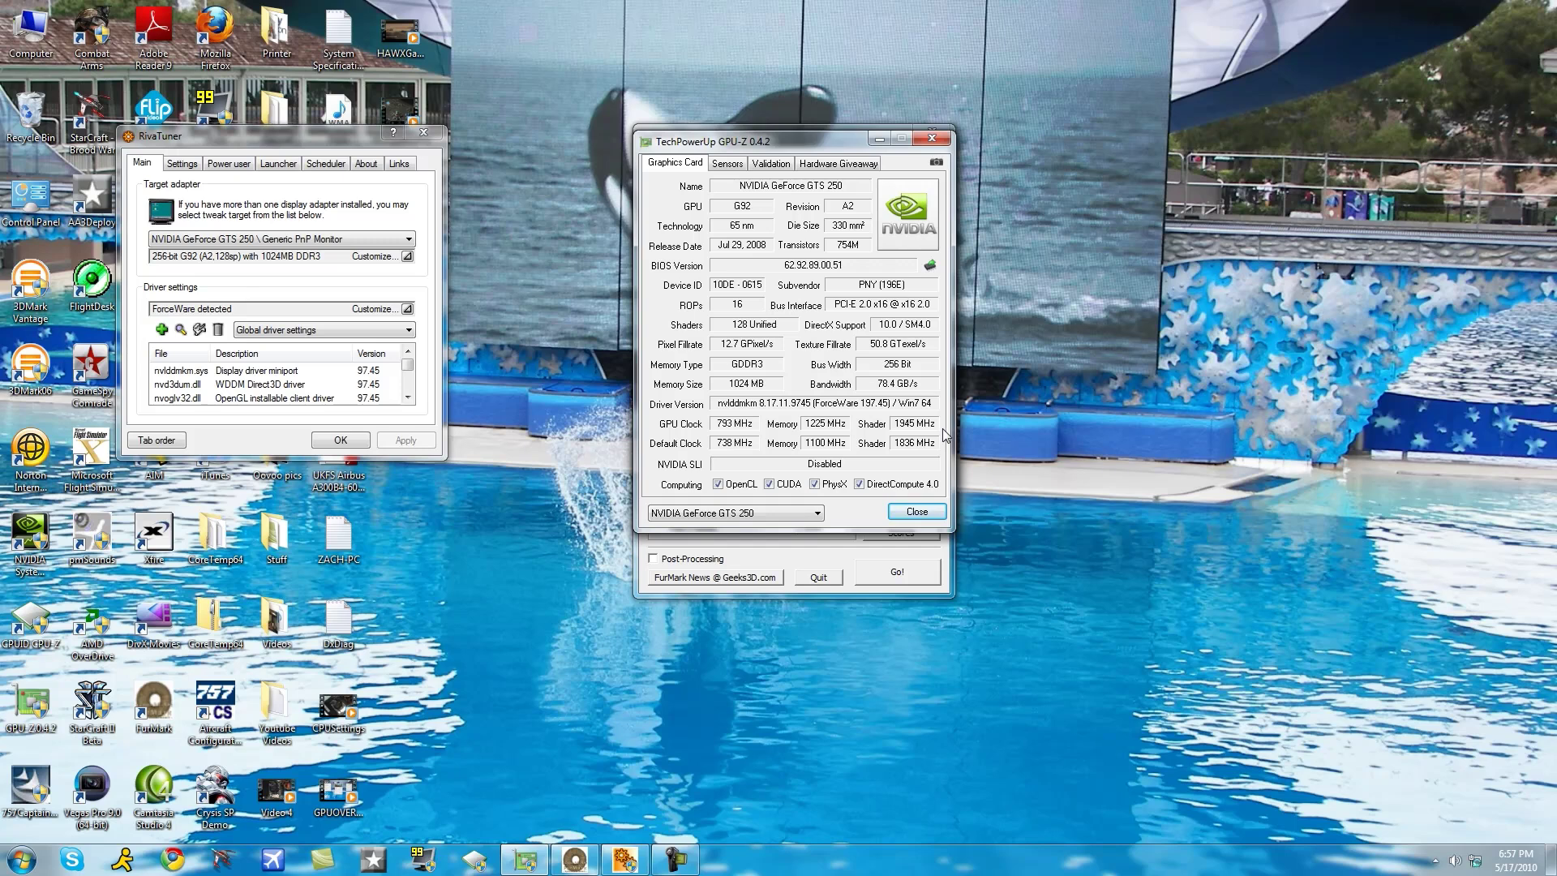
# Step: Switch GPU-Z to its Sensors tab for live clock, temperature and fan readings
pyautogui.click(729, 165)
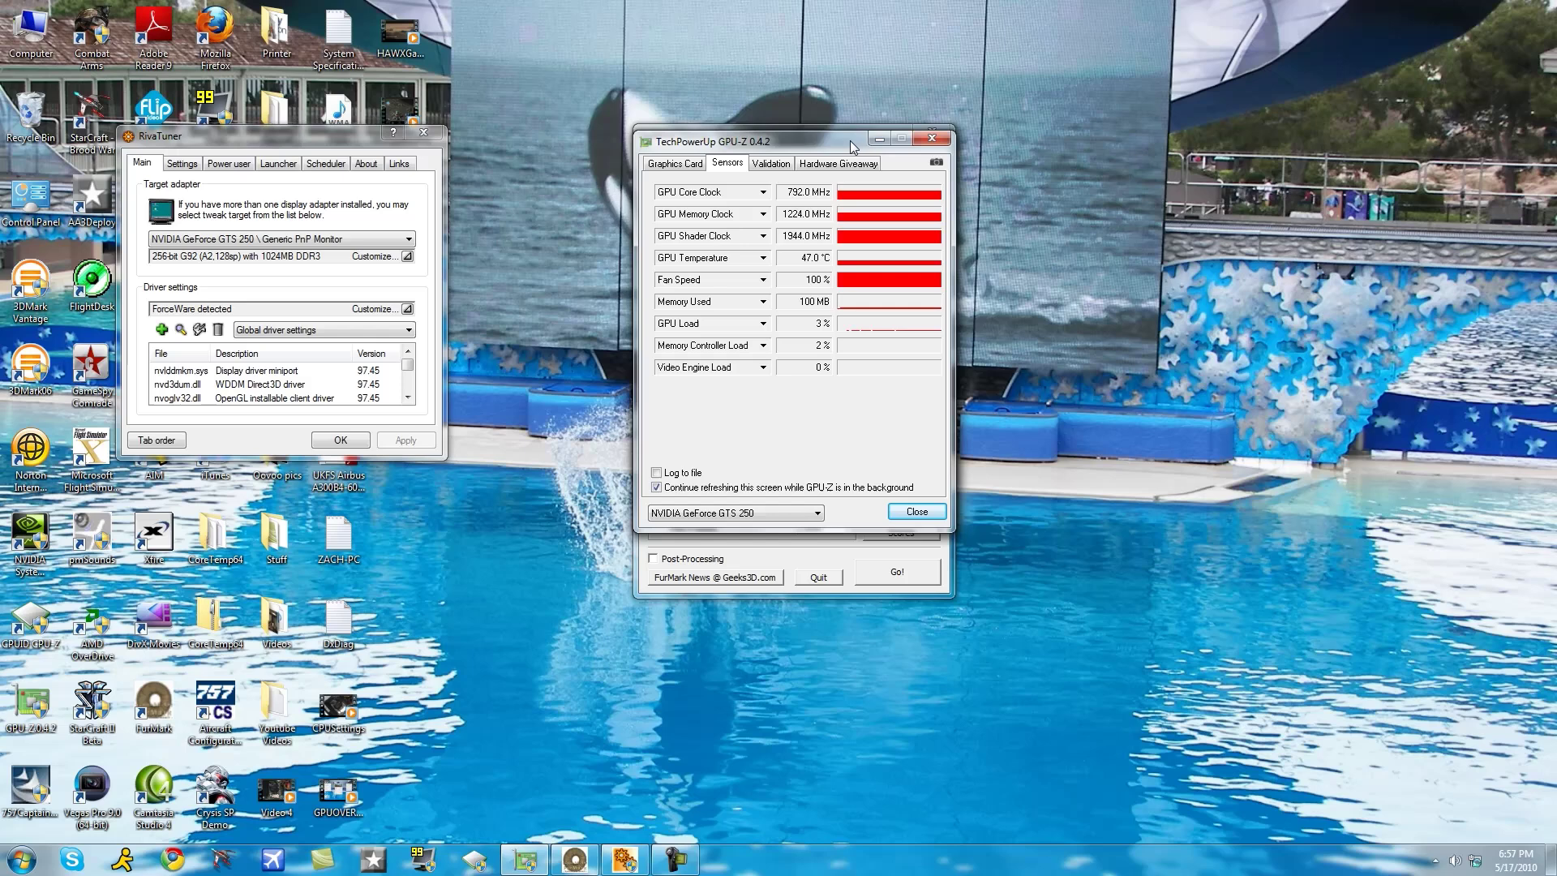
# Step: Move GPU-Z aside and set FurMark to windowed, width and height 512, MSAA NONE
pyautogui.moveTo(850, 140); pyautogui.dragTo(1369, 123)
pyautogui.click(839, 149)
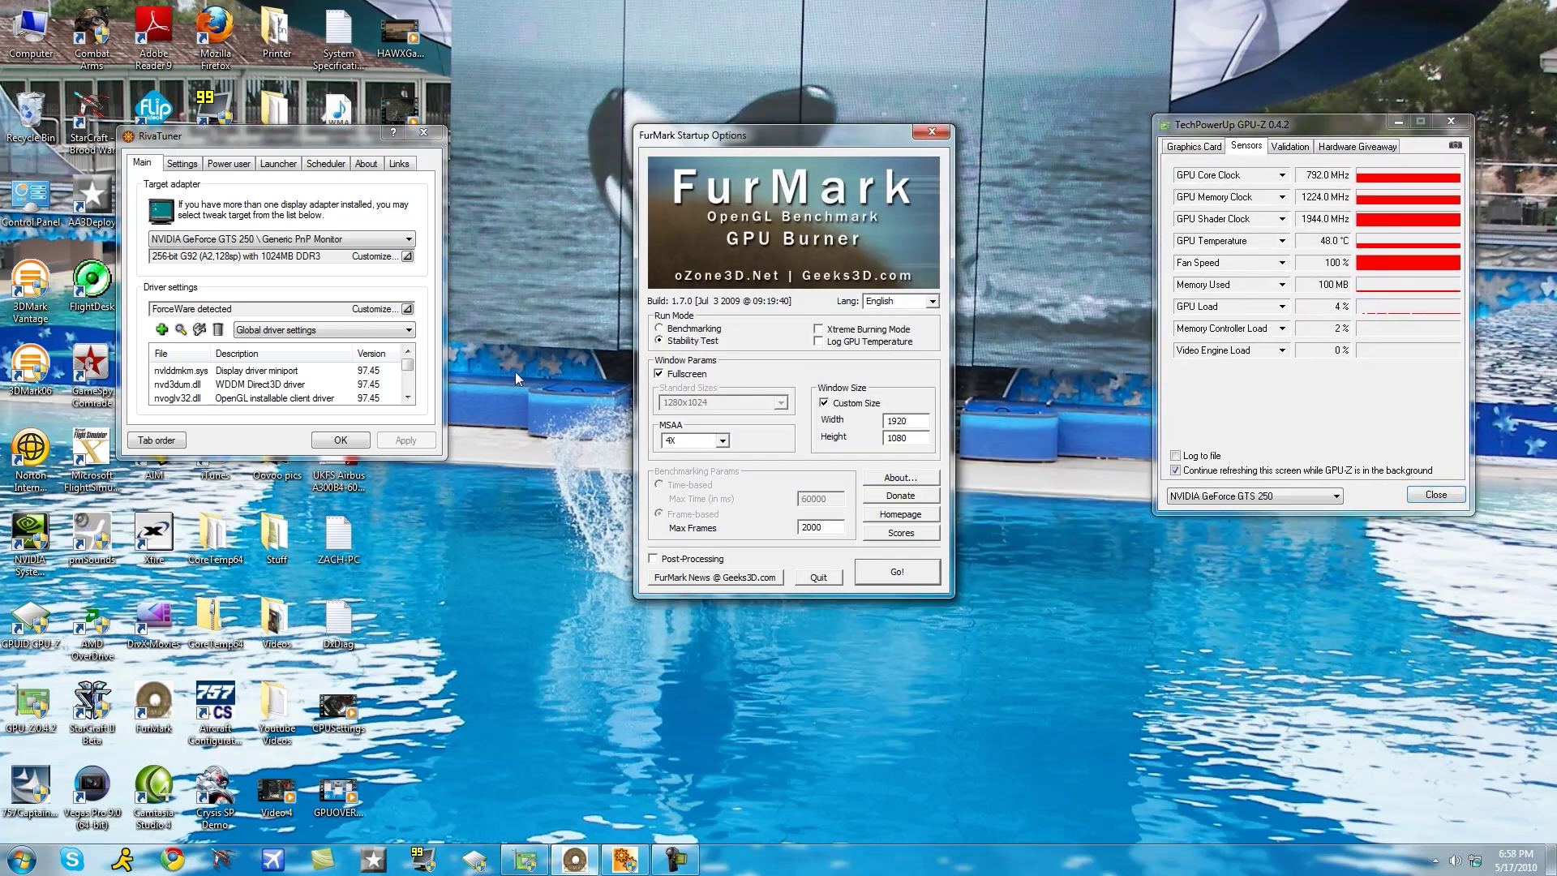
pyautogui.click(659, 374)
pyautogui.doubleClick(915, 420)
pyautogui.write('512')
pyautogui.press('Tab')
pyautogui.write('512')
pyautogui.click(722, 440)
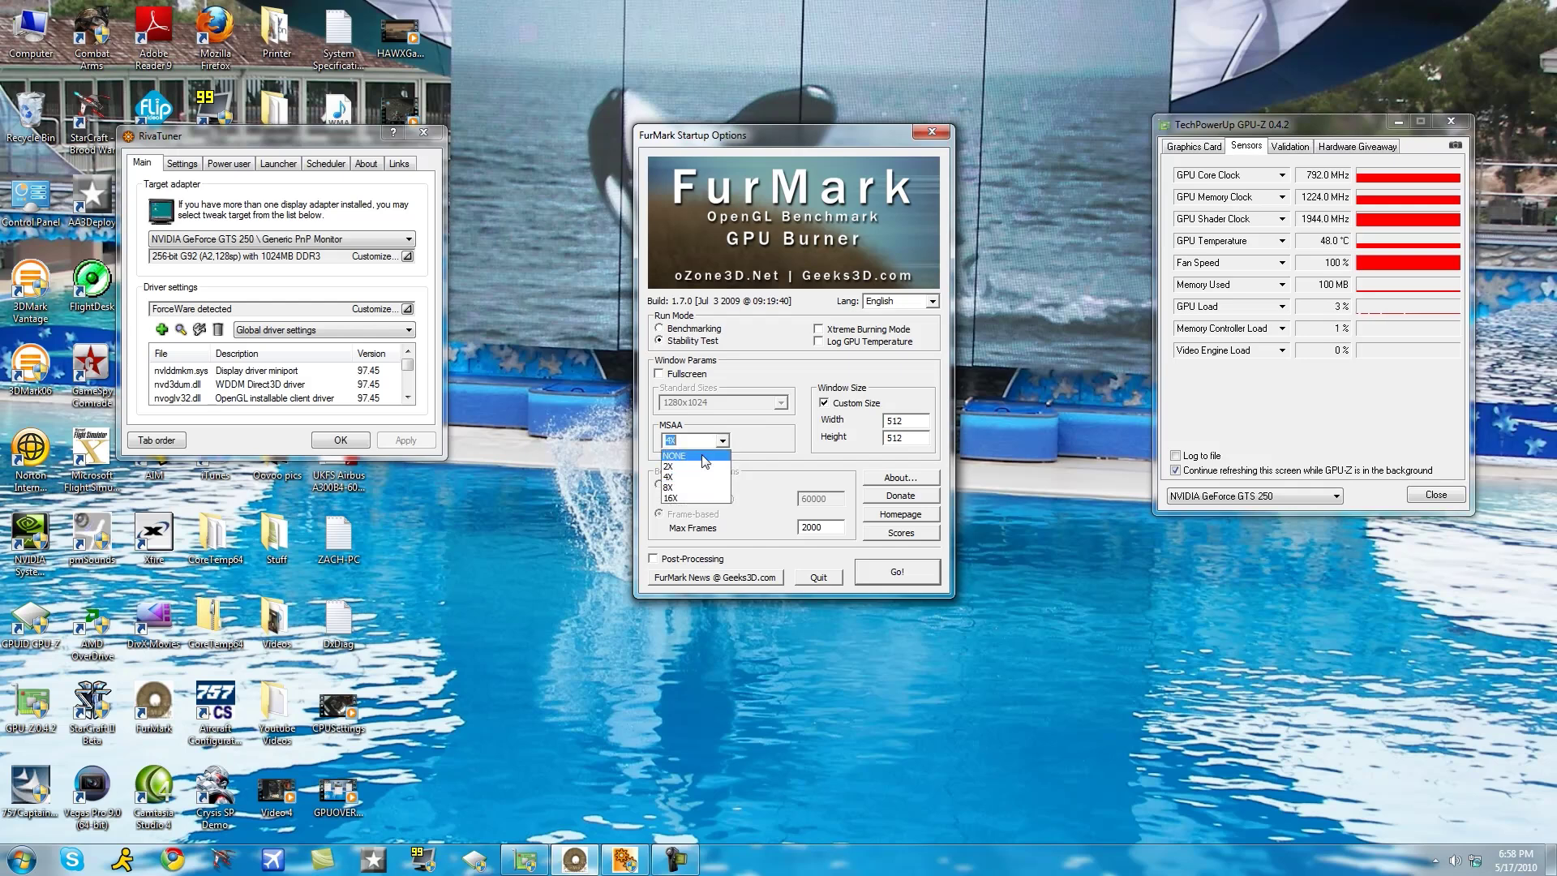
pyautogui.click(690, 451)
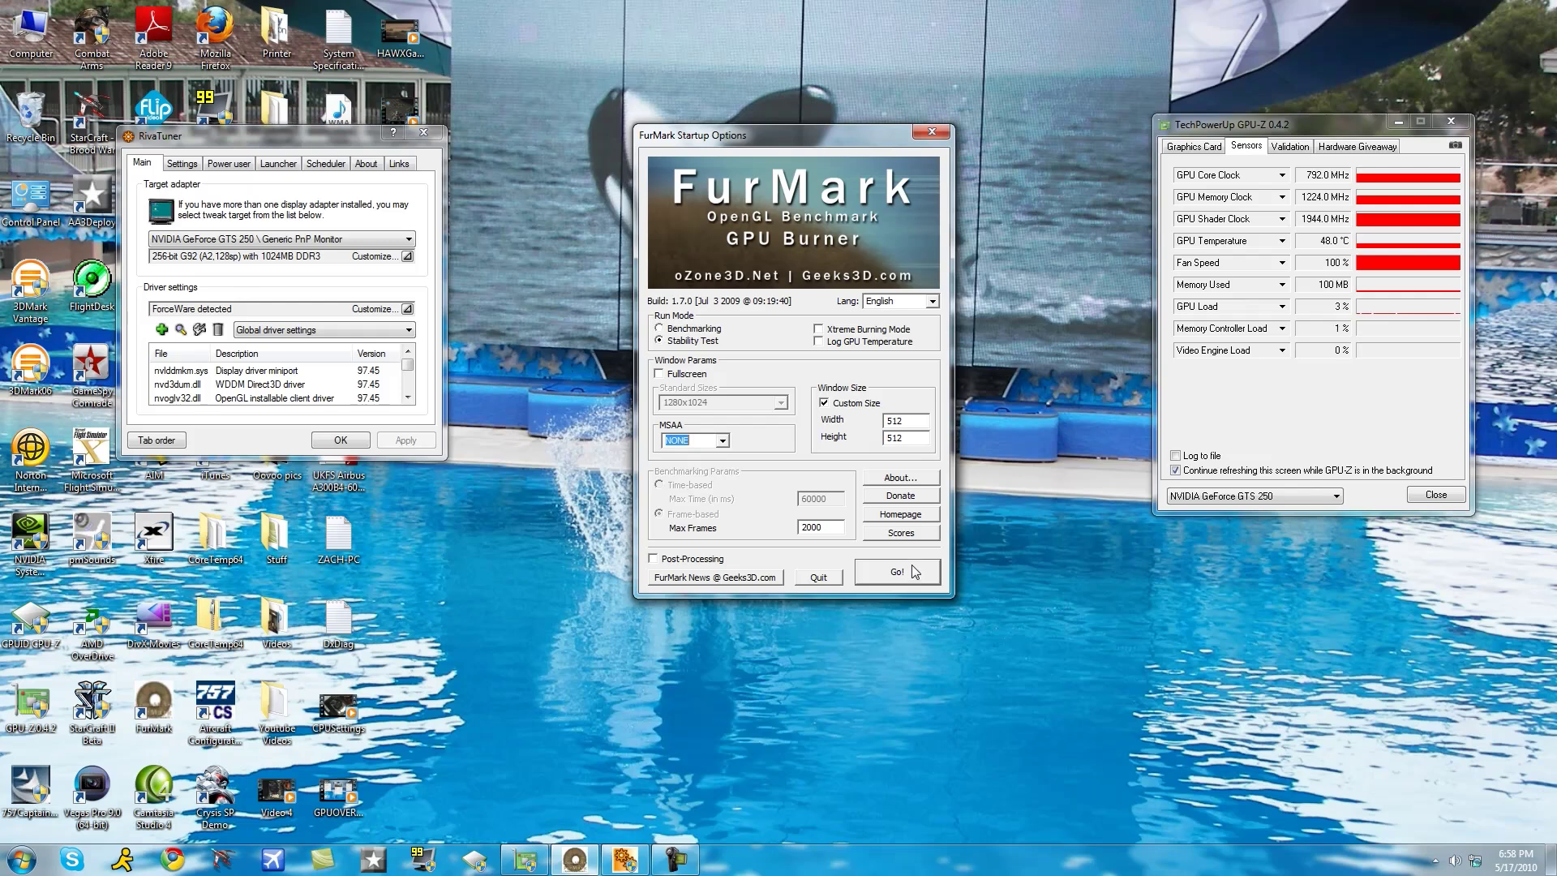
# Step: Open RivaTuner's System tweaks overclocking page through Driver settings Customize
pyautogui.click(318, 138)
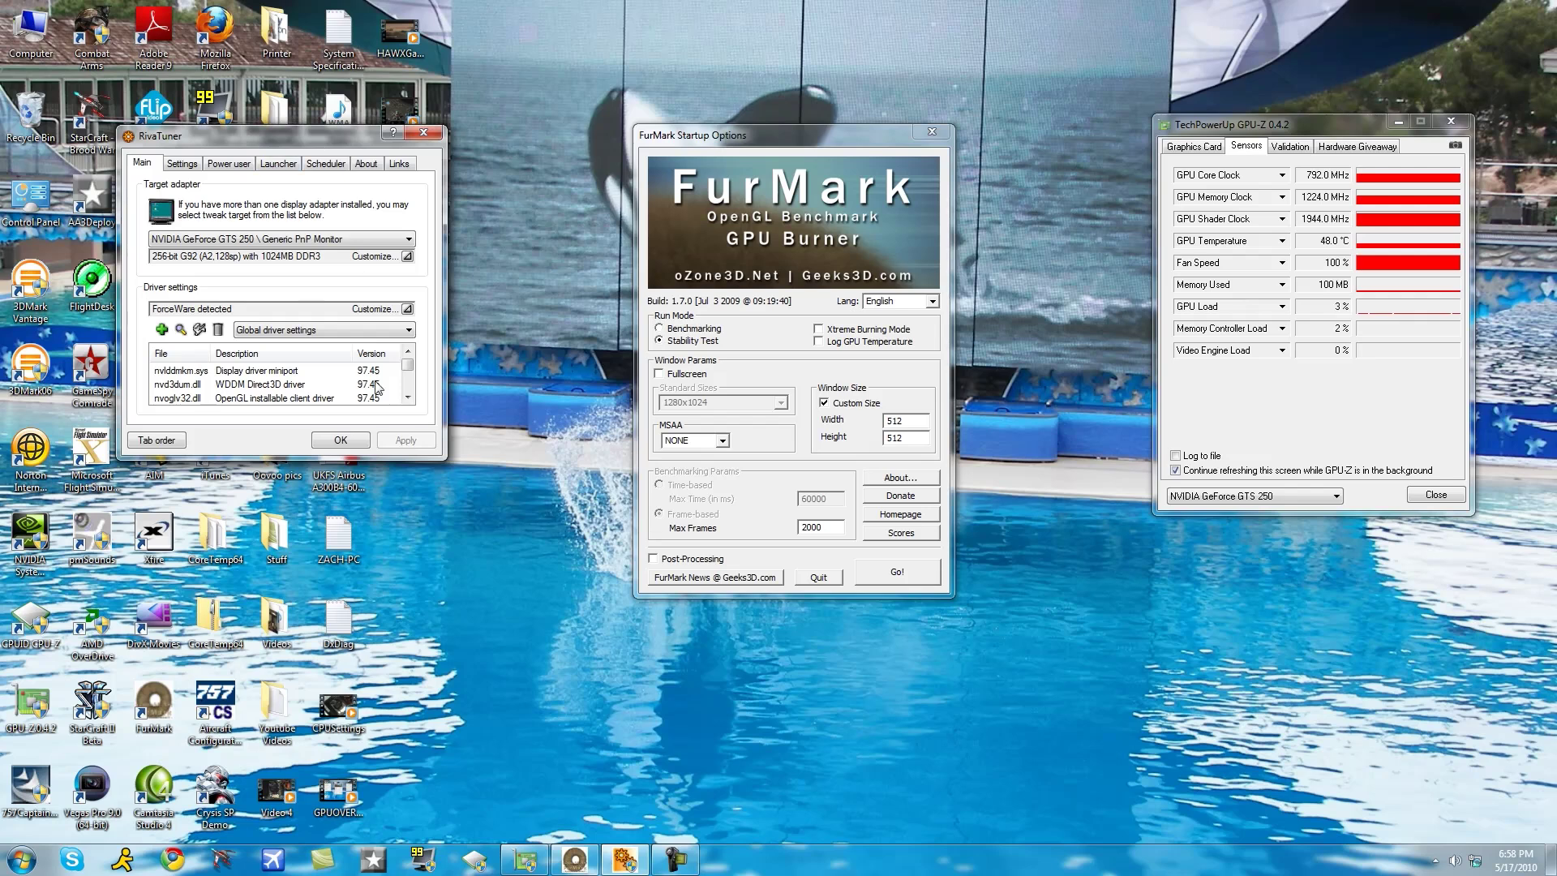
pyautogui.click(408, 309)
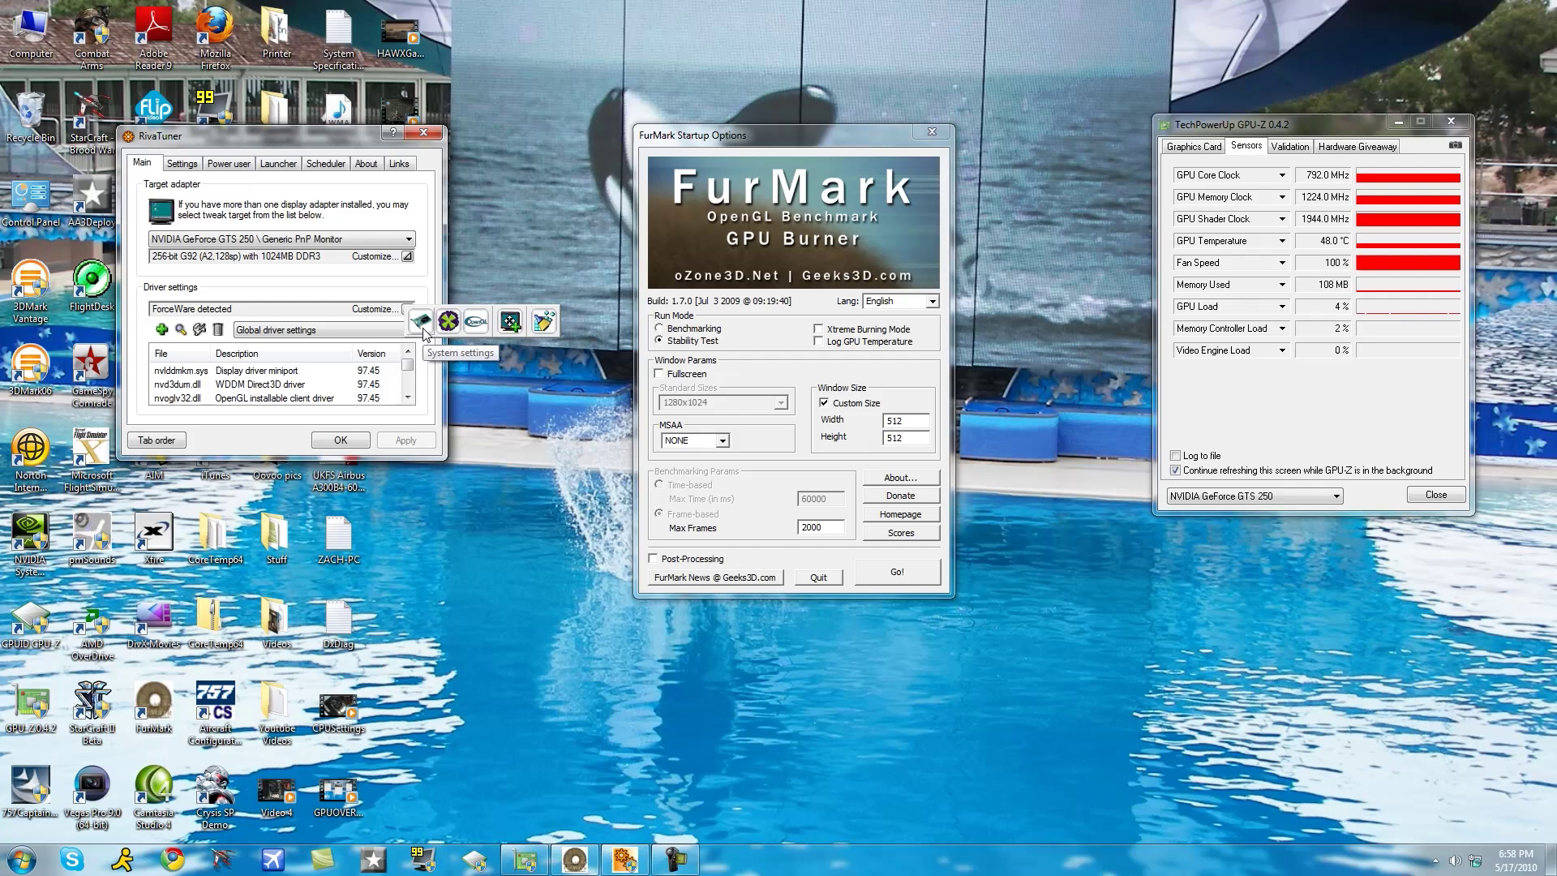
pyautogui.click(423, 327)
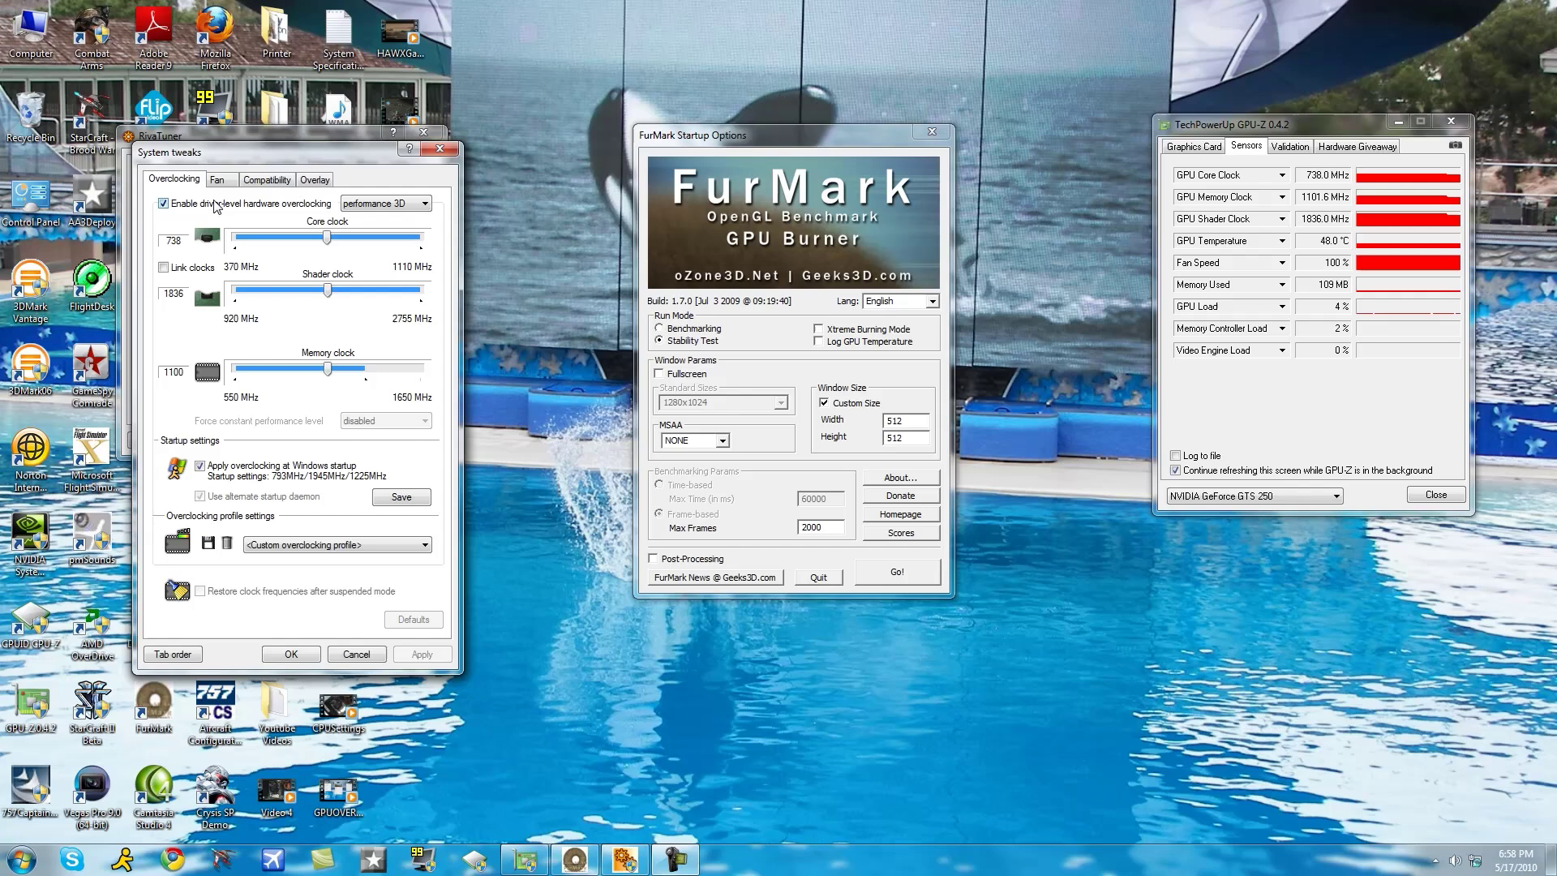
pyautogui.click(372, 205)
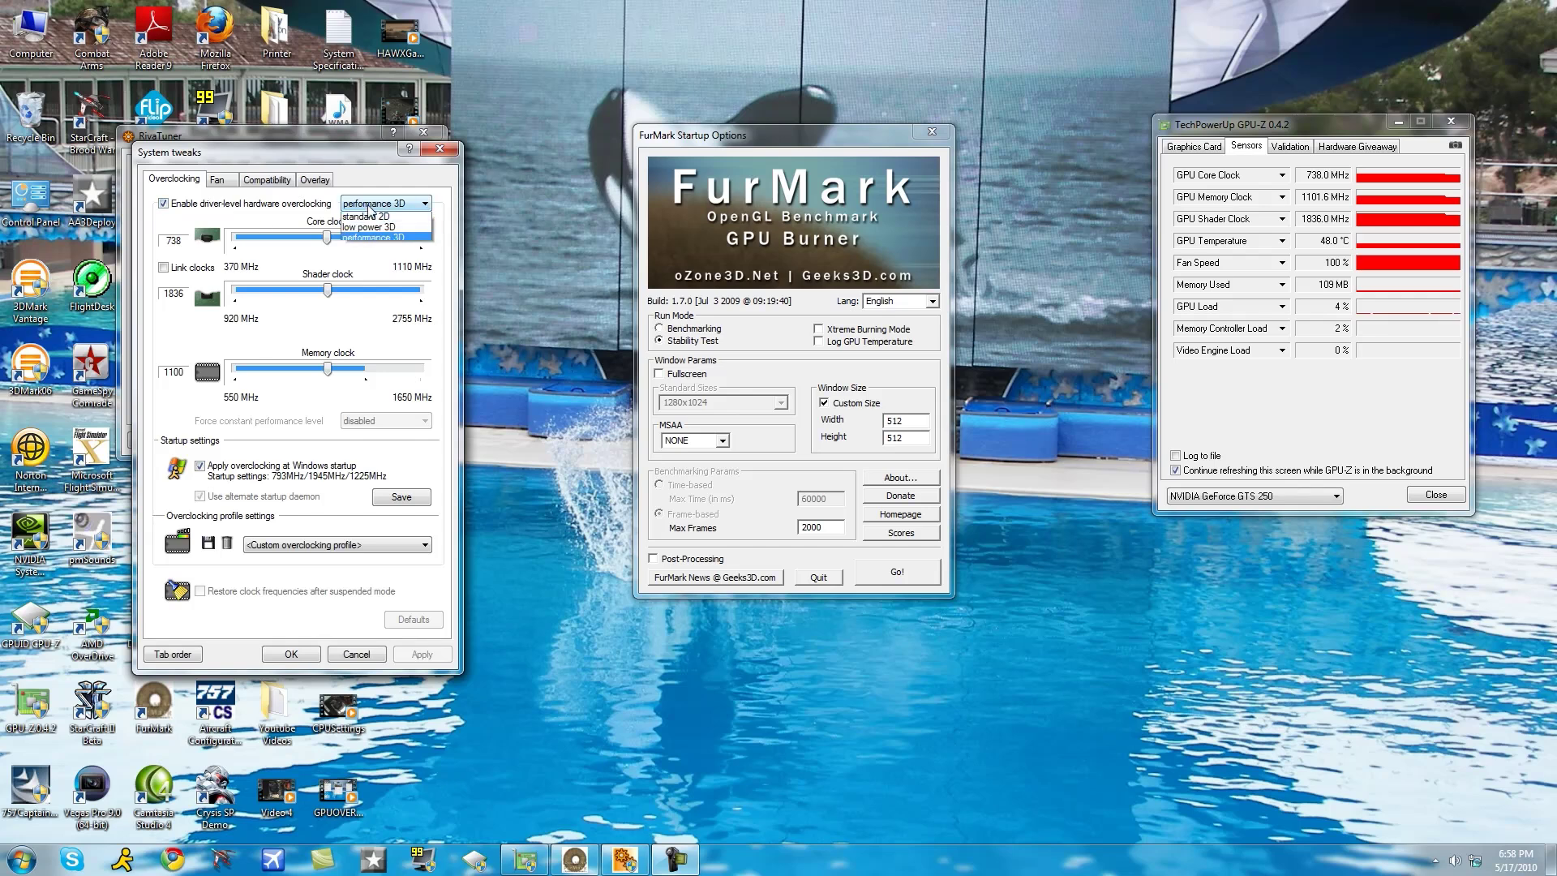
pyautogui.click(384, 239)
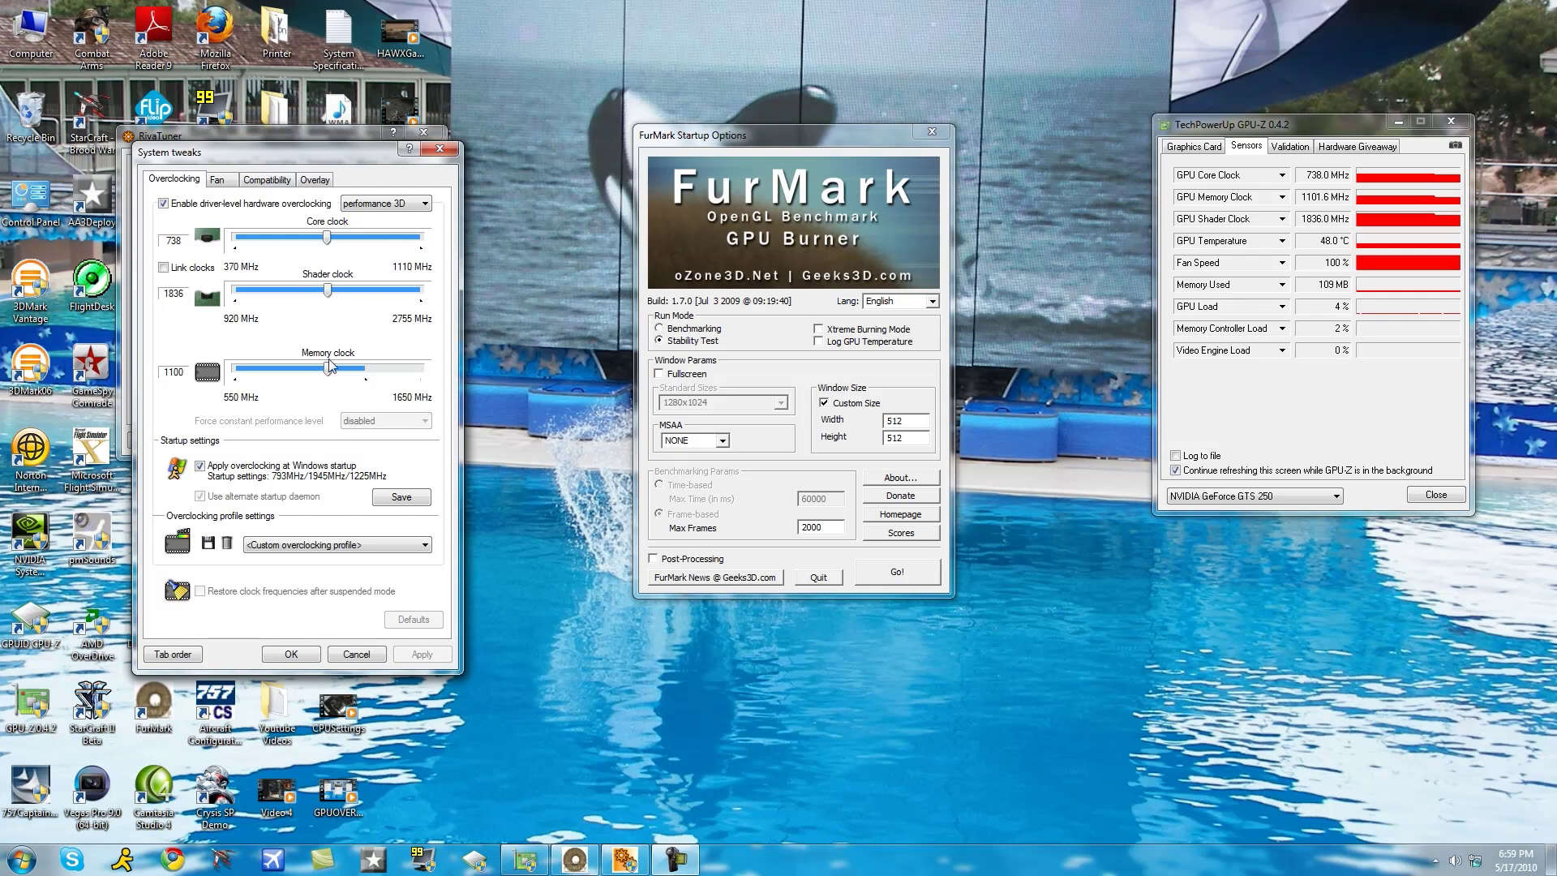
pyautogui.click(324, 238)
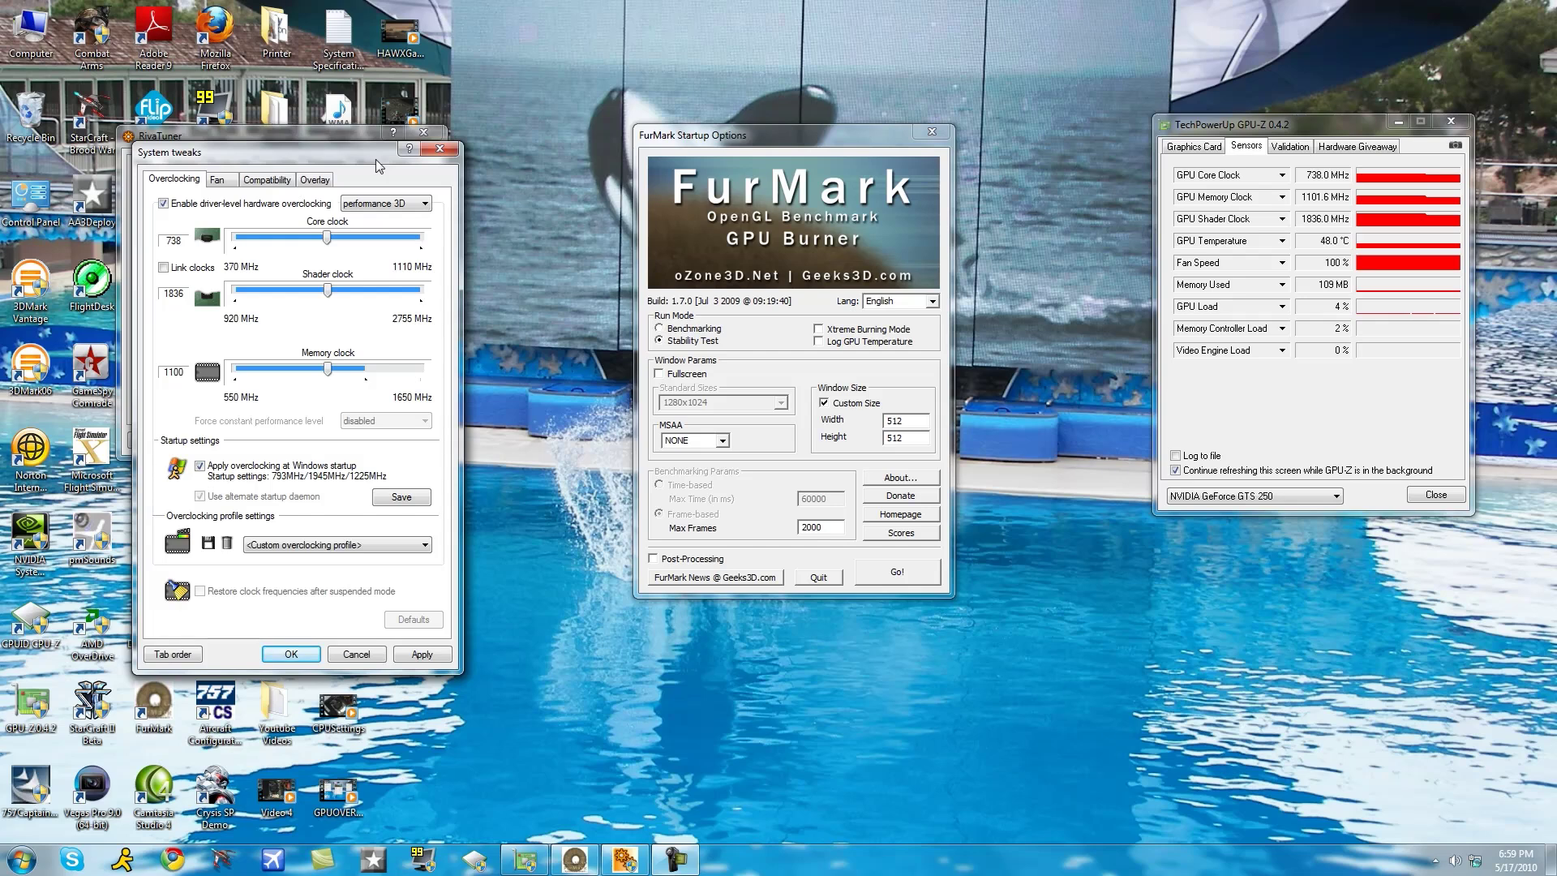
# Step: Raise the core clock to 748 MHz and apply it
pyautogui.press('Right')
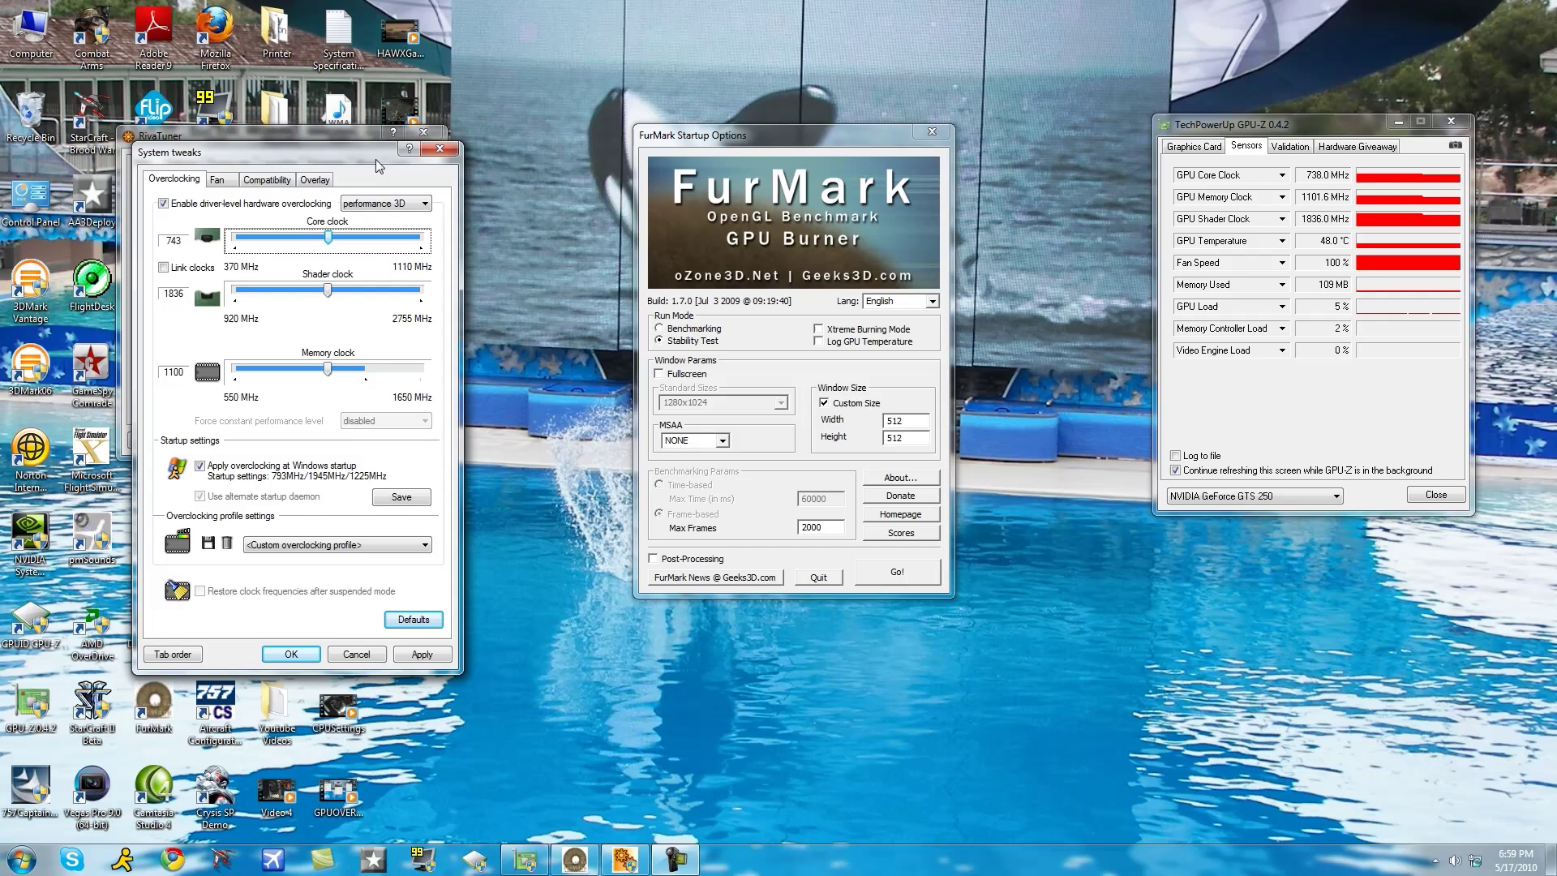
pyautogui.click(421, 654)
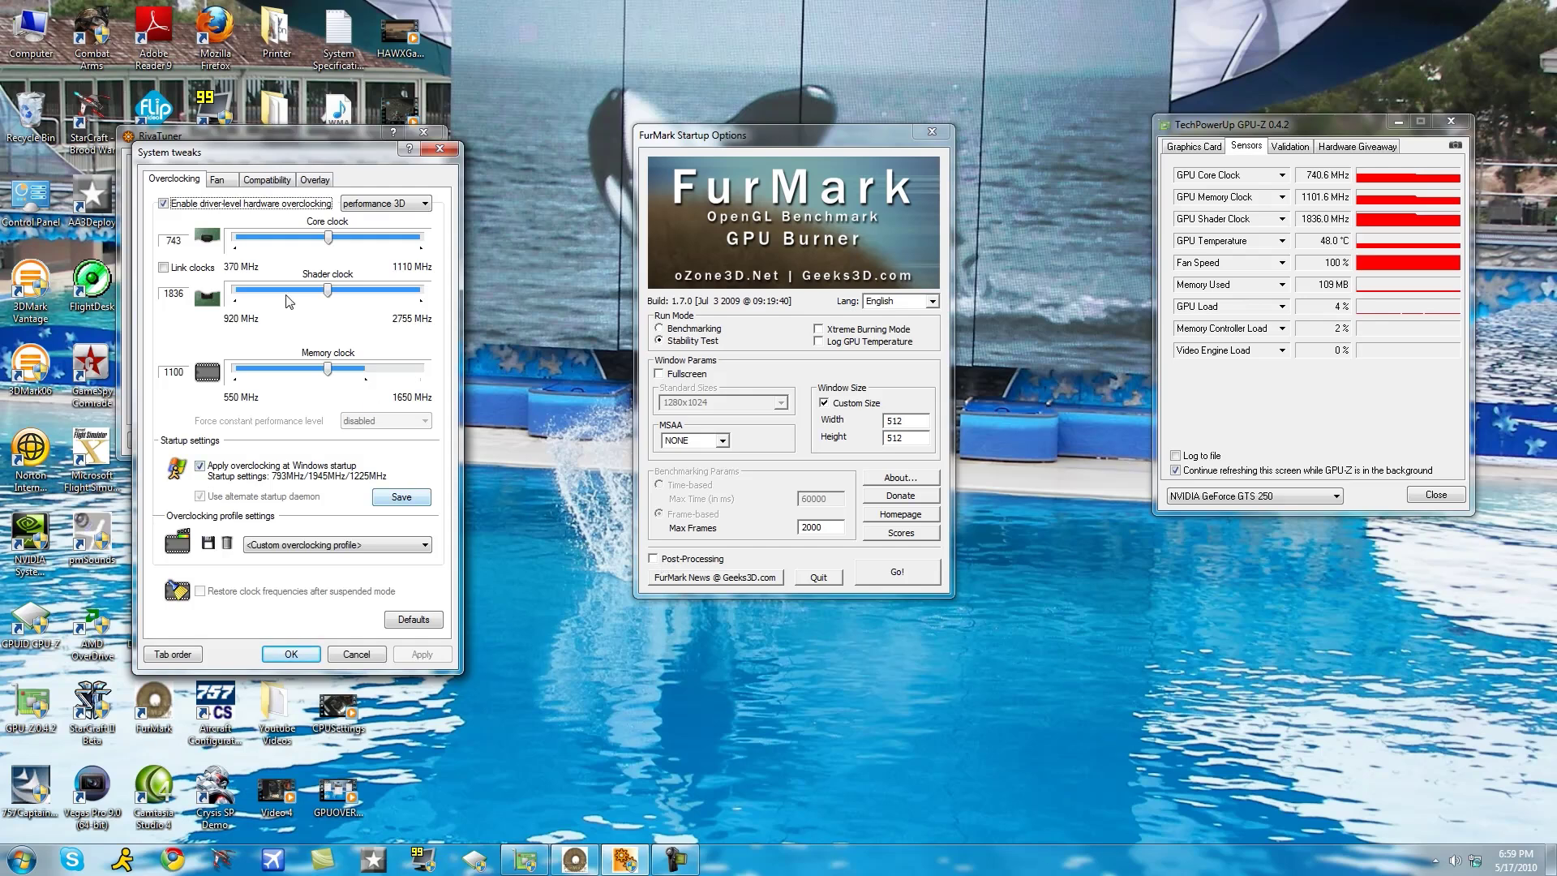
pyautogui.click(327, 243)
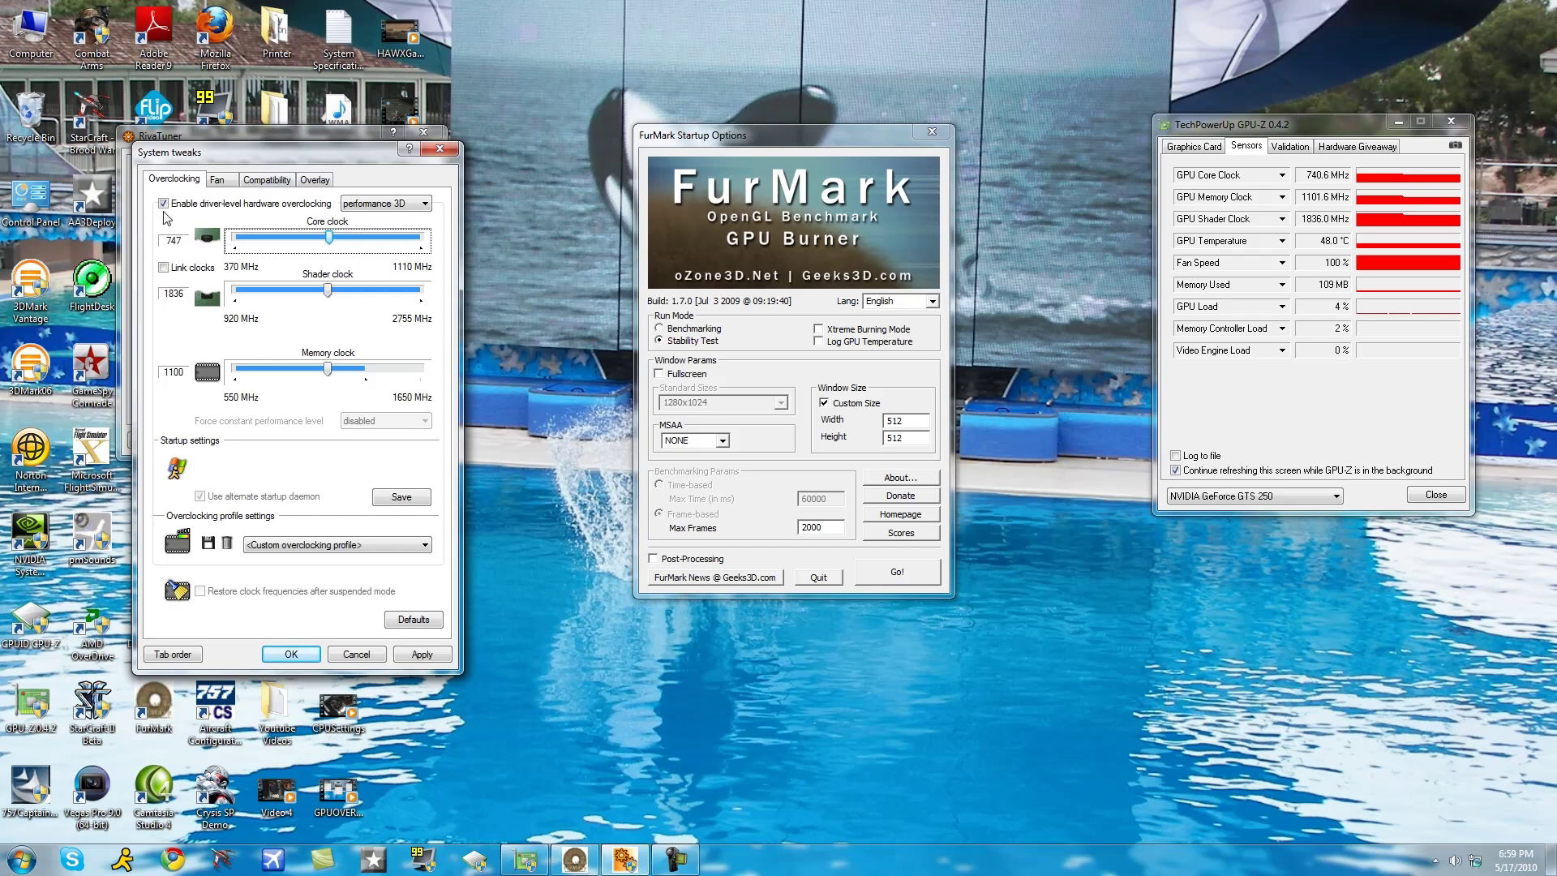
pyautogui.click(420, 655)
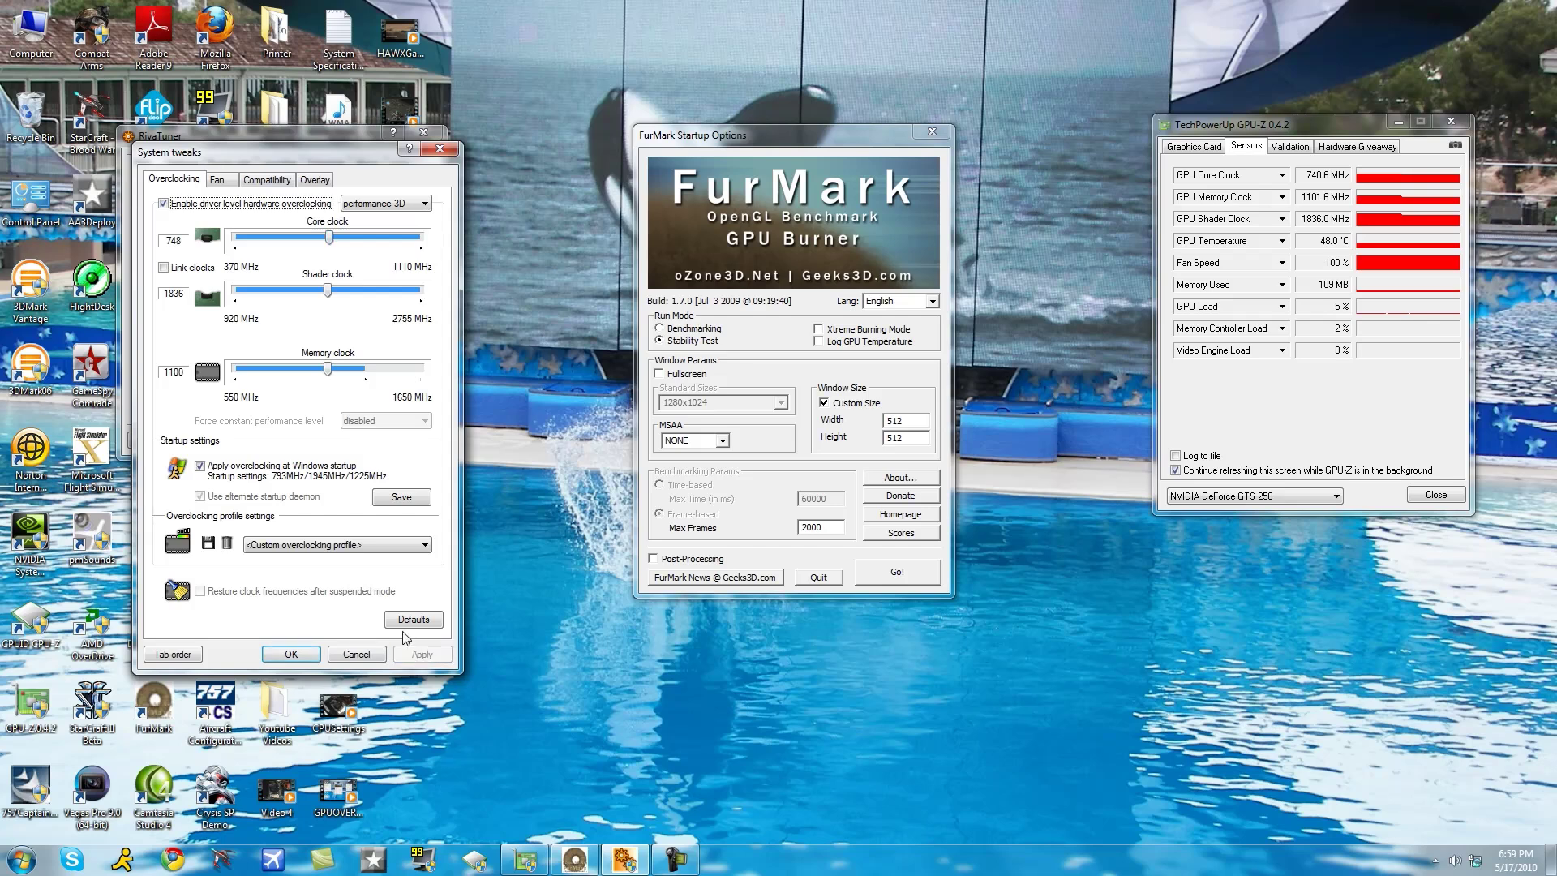
# Step: Raise the core clock further to 758 MHz and apply it
pyautogui.click(330, 242)
pyautogui.press('Right')
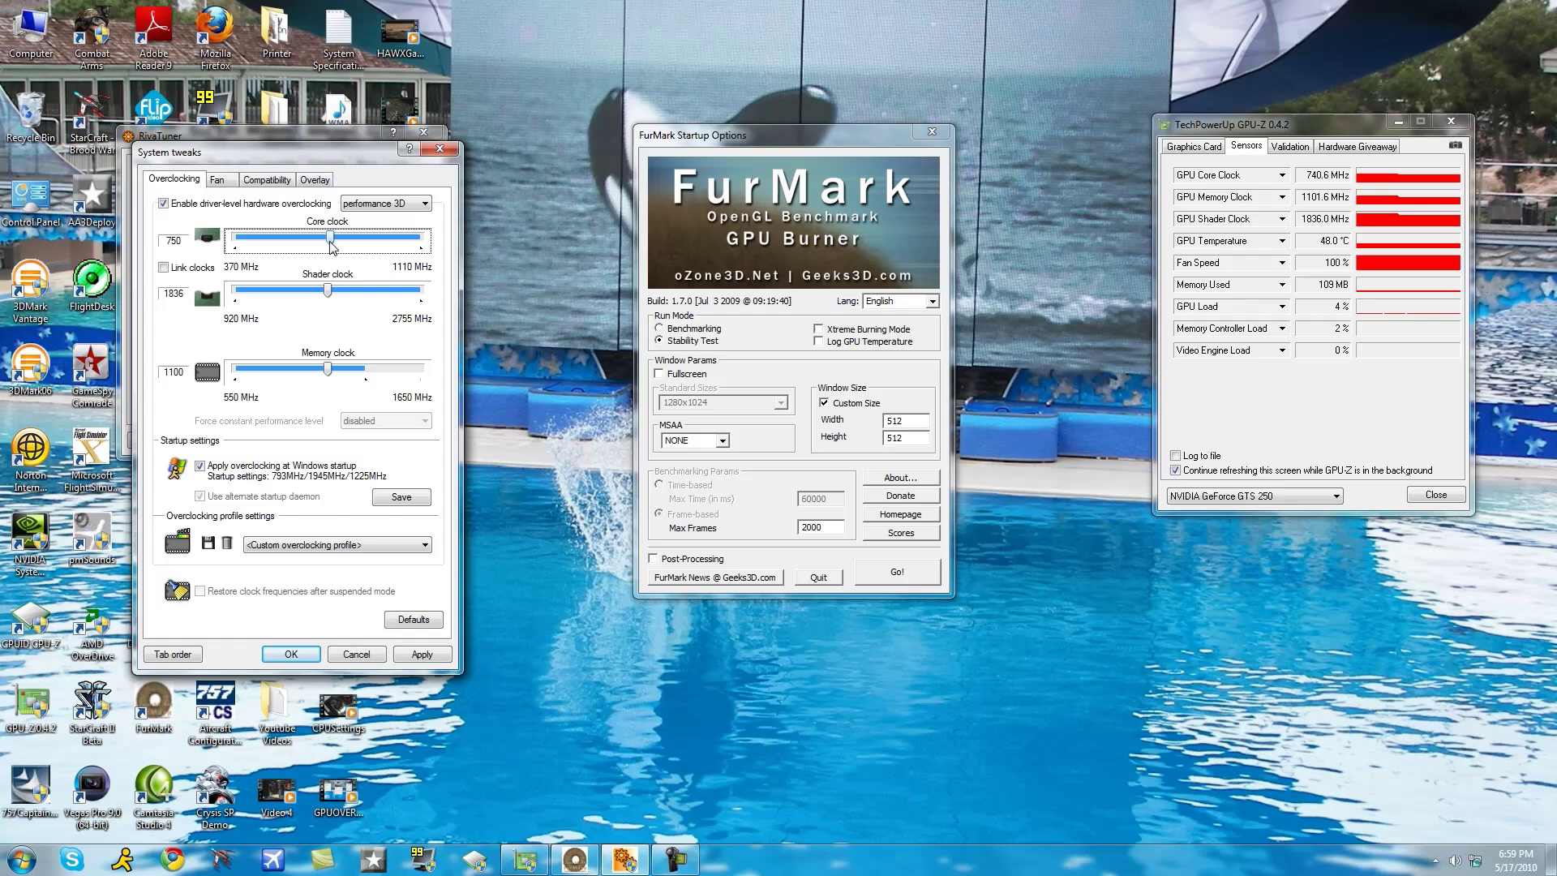
pyautogui.click(408, 654)
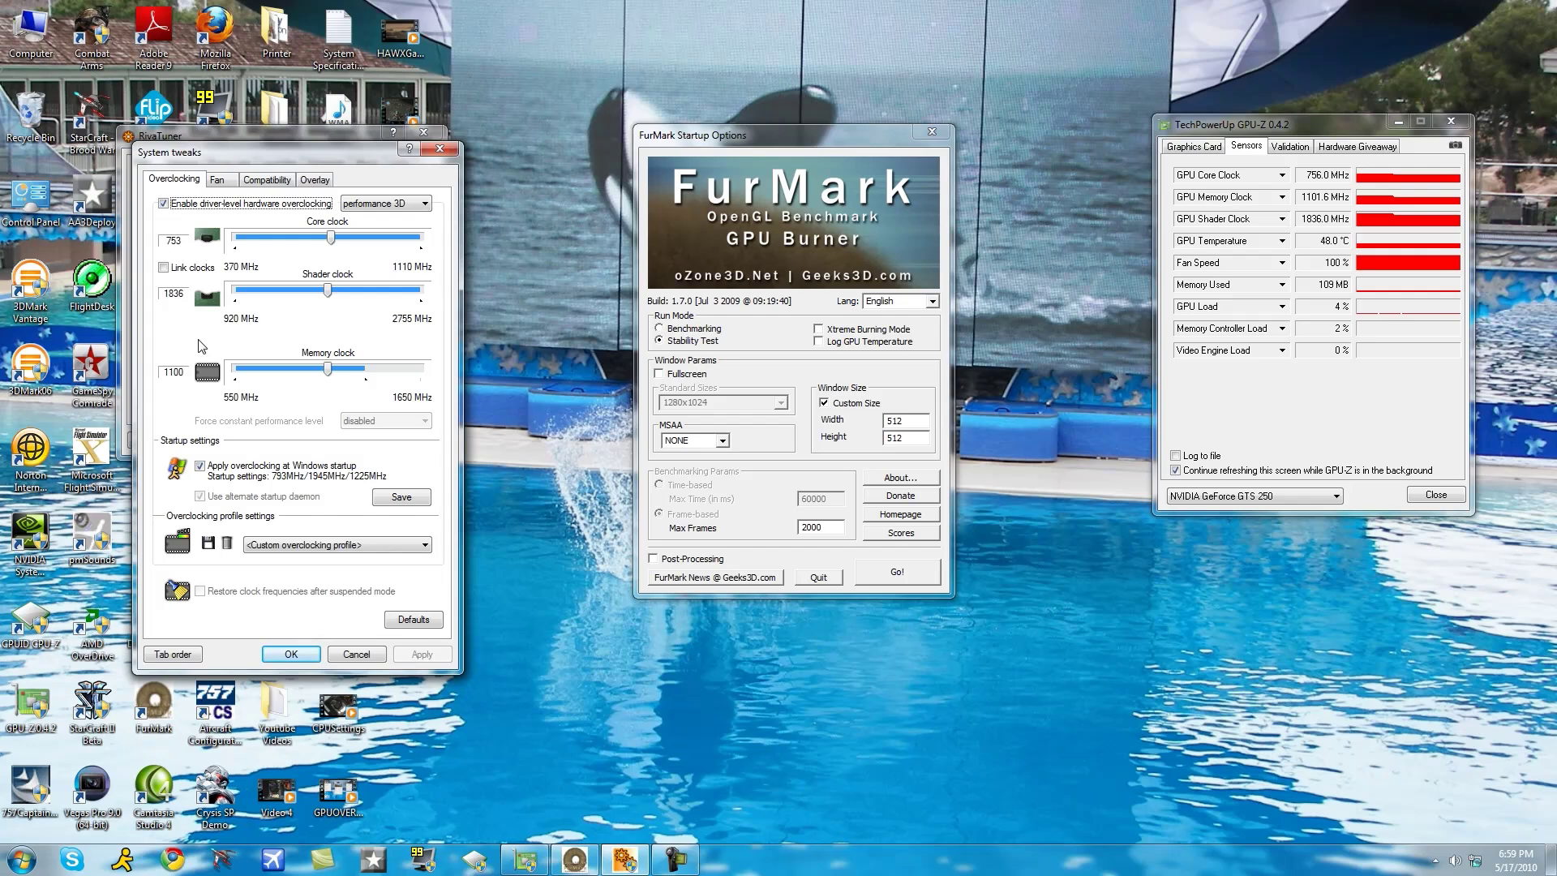
pyautogui.click(331, 237)
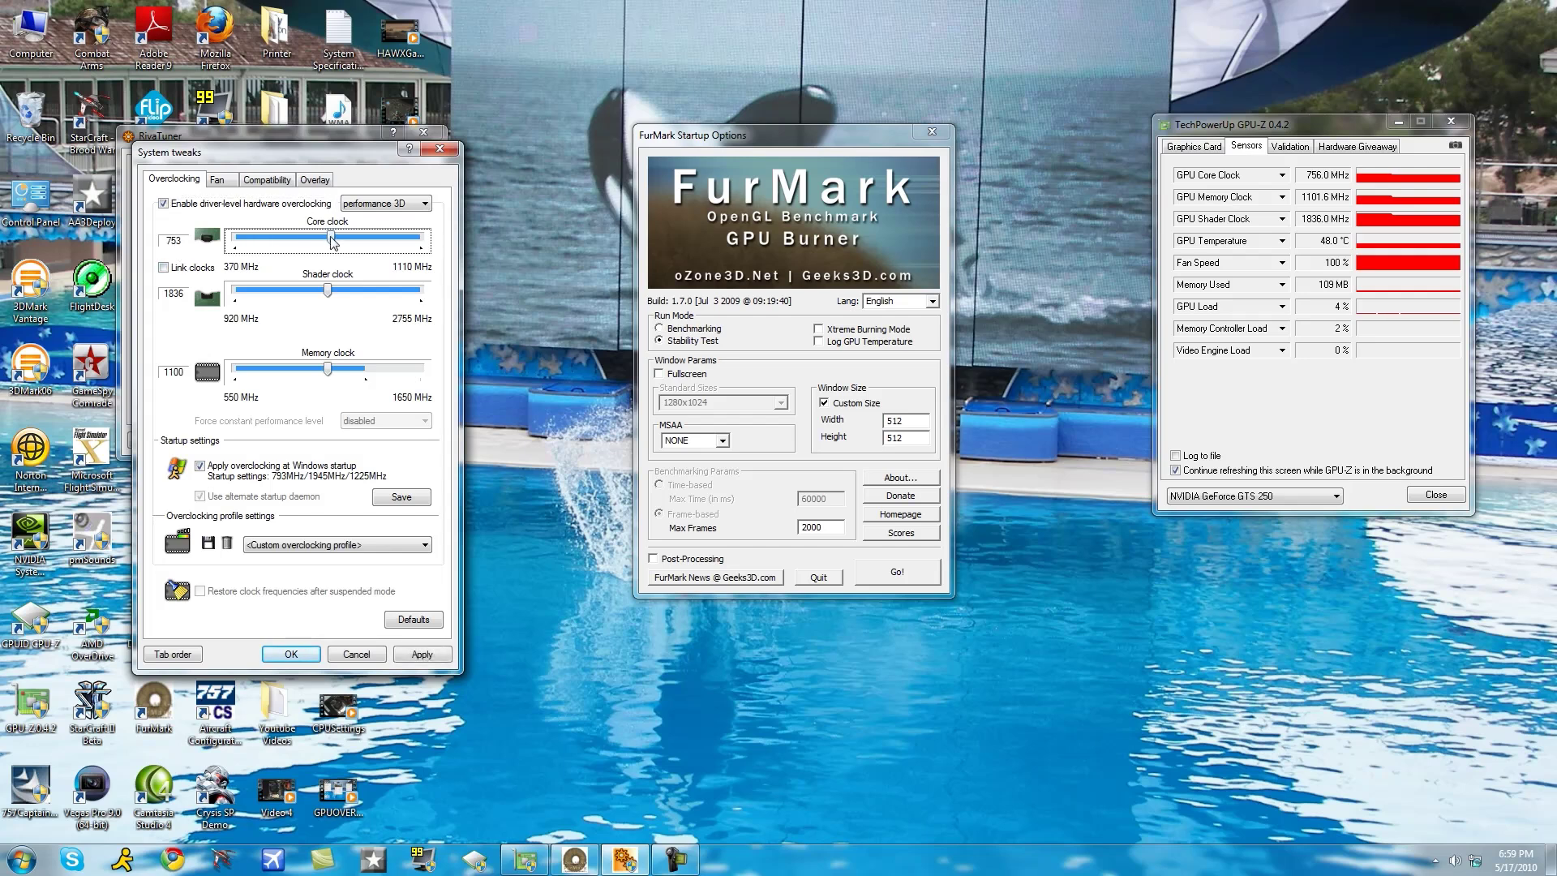
pyautogui.click(422, 654)
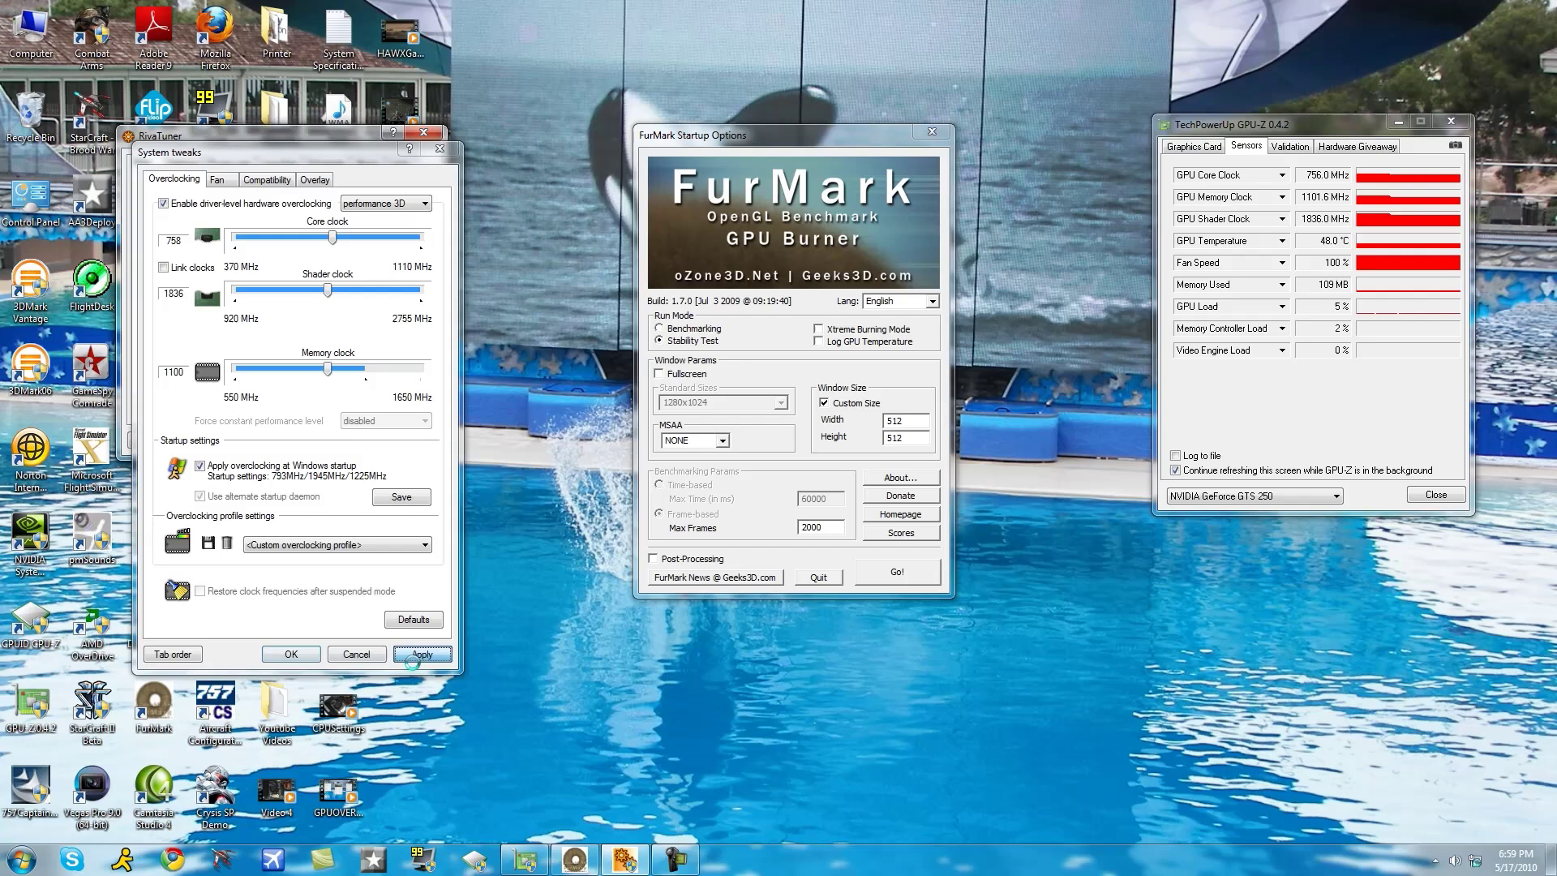
# Step: Push the core clock up to around 798 MHz and apply it
pyautogui.click(338, 246)
pyautogui.moveTo(339, 246); pyautogui.dragTo(345, 247)
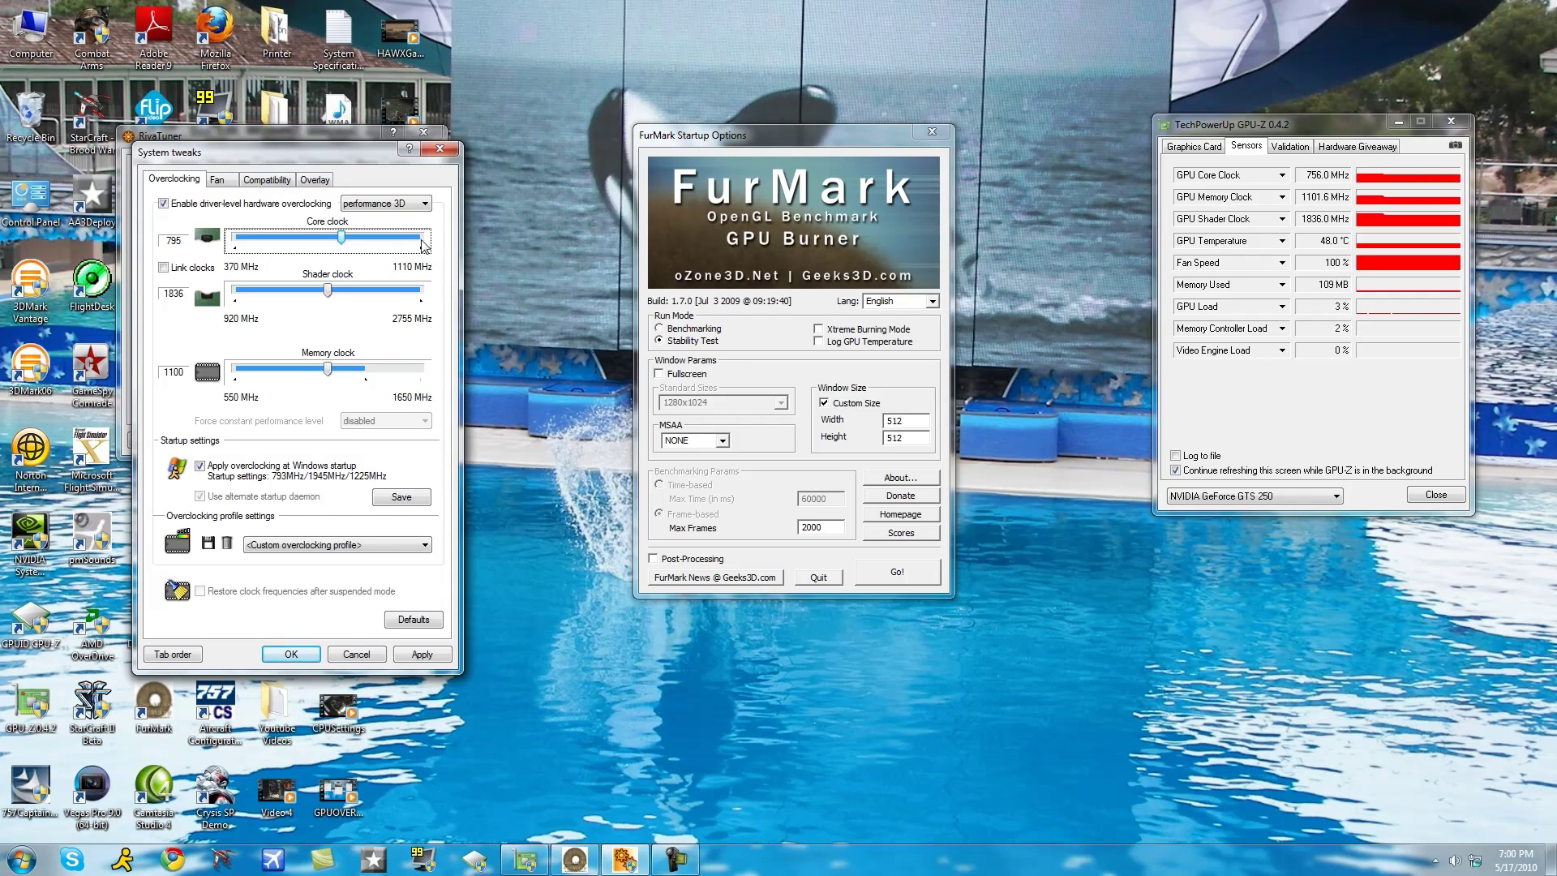
pyautogui.press('Right')
pyautogui.press('Left')
pyautogui.press('Left')
pyautogui.click(422, 654)
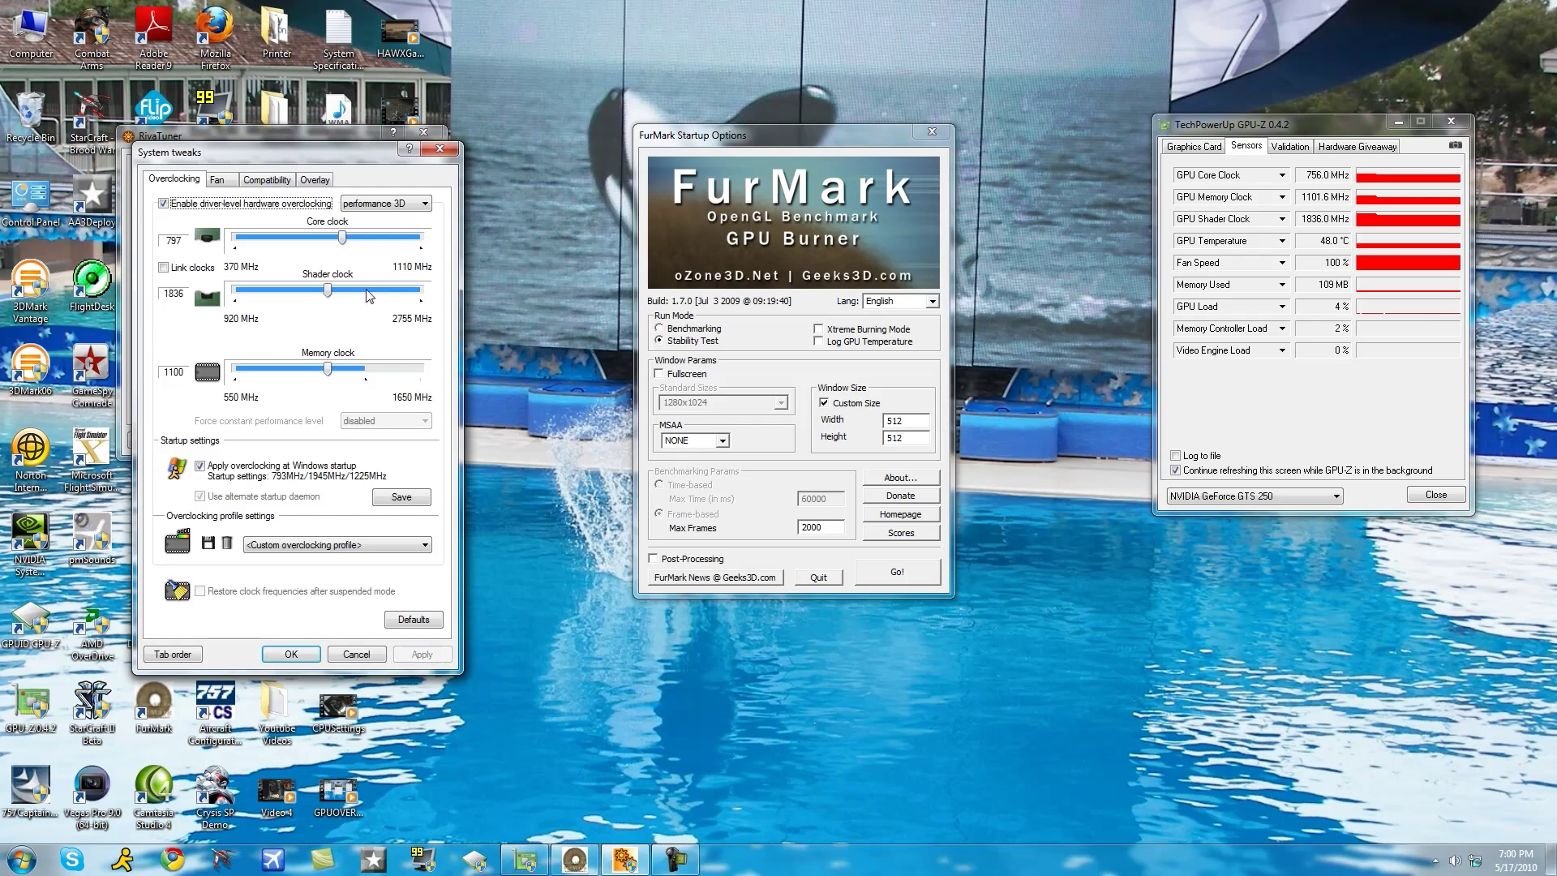
# Step: Lower the core clock one step to 793 MHz and apply it
pyautogui.click(343, 237)
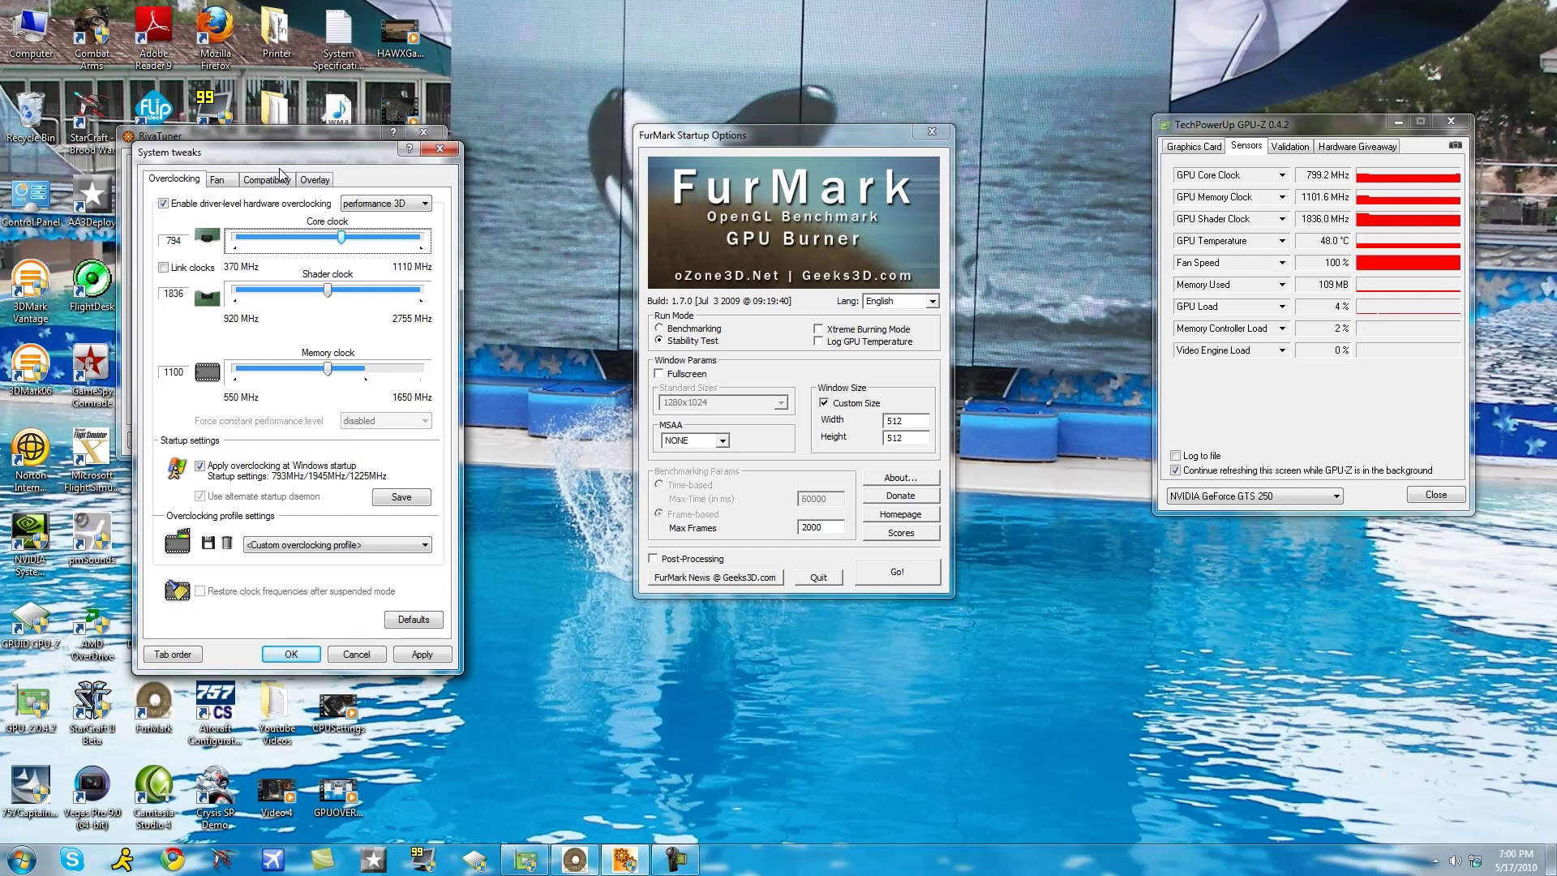
pyautogui.press('Left')
pyautogui.click(450, 657)
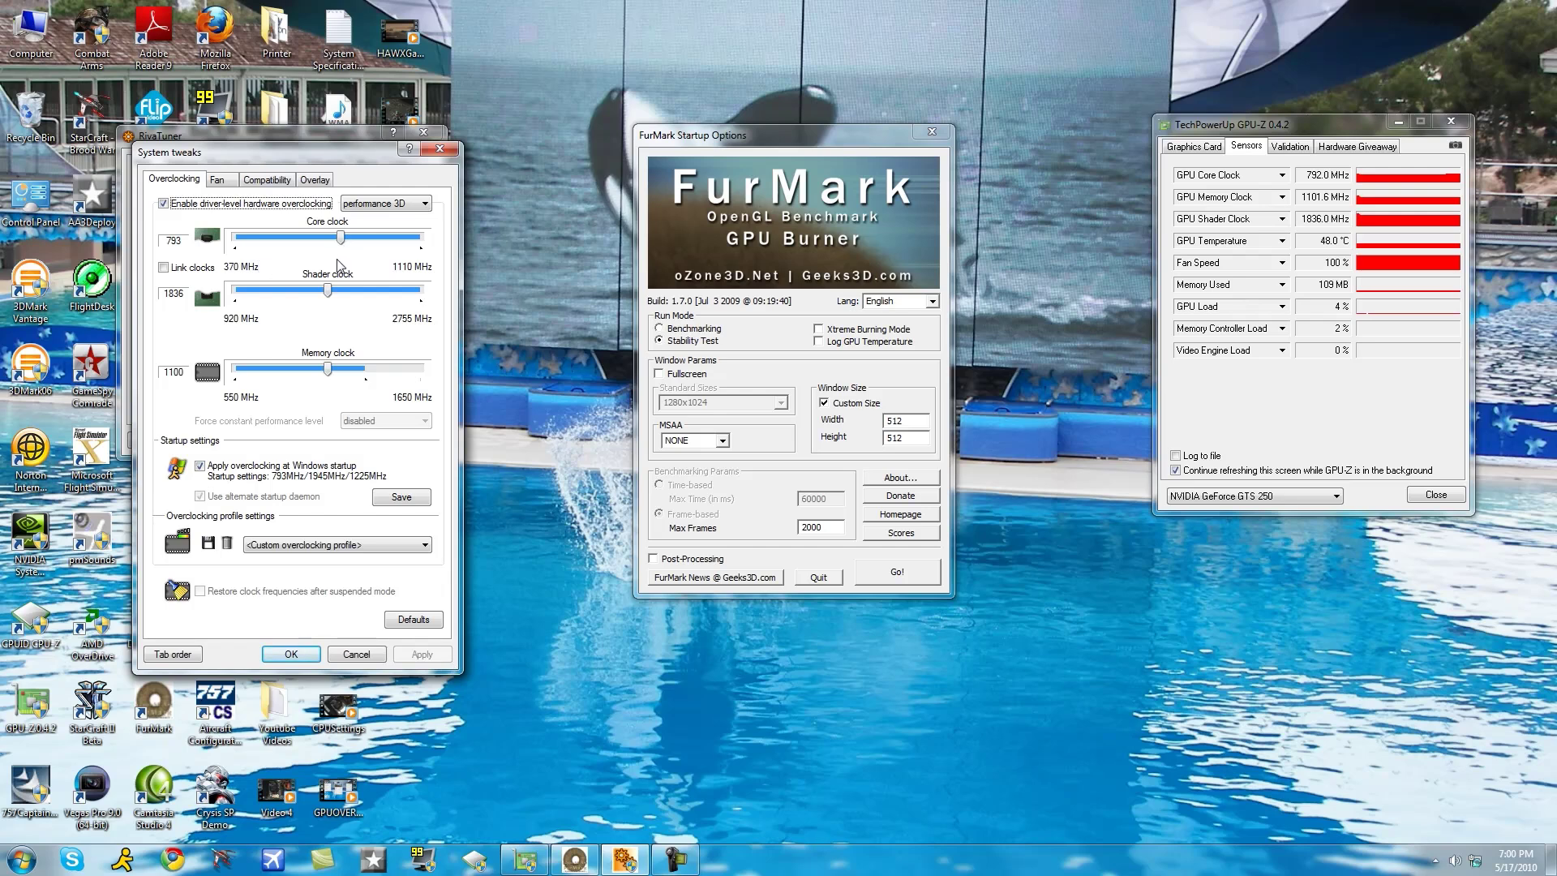
pyautogui.click(330, 294)
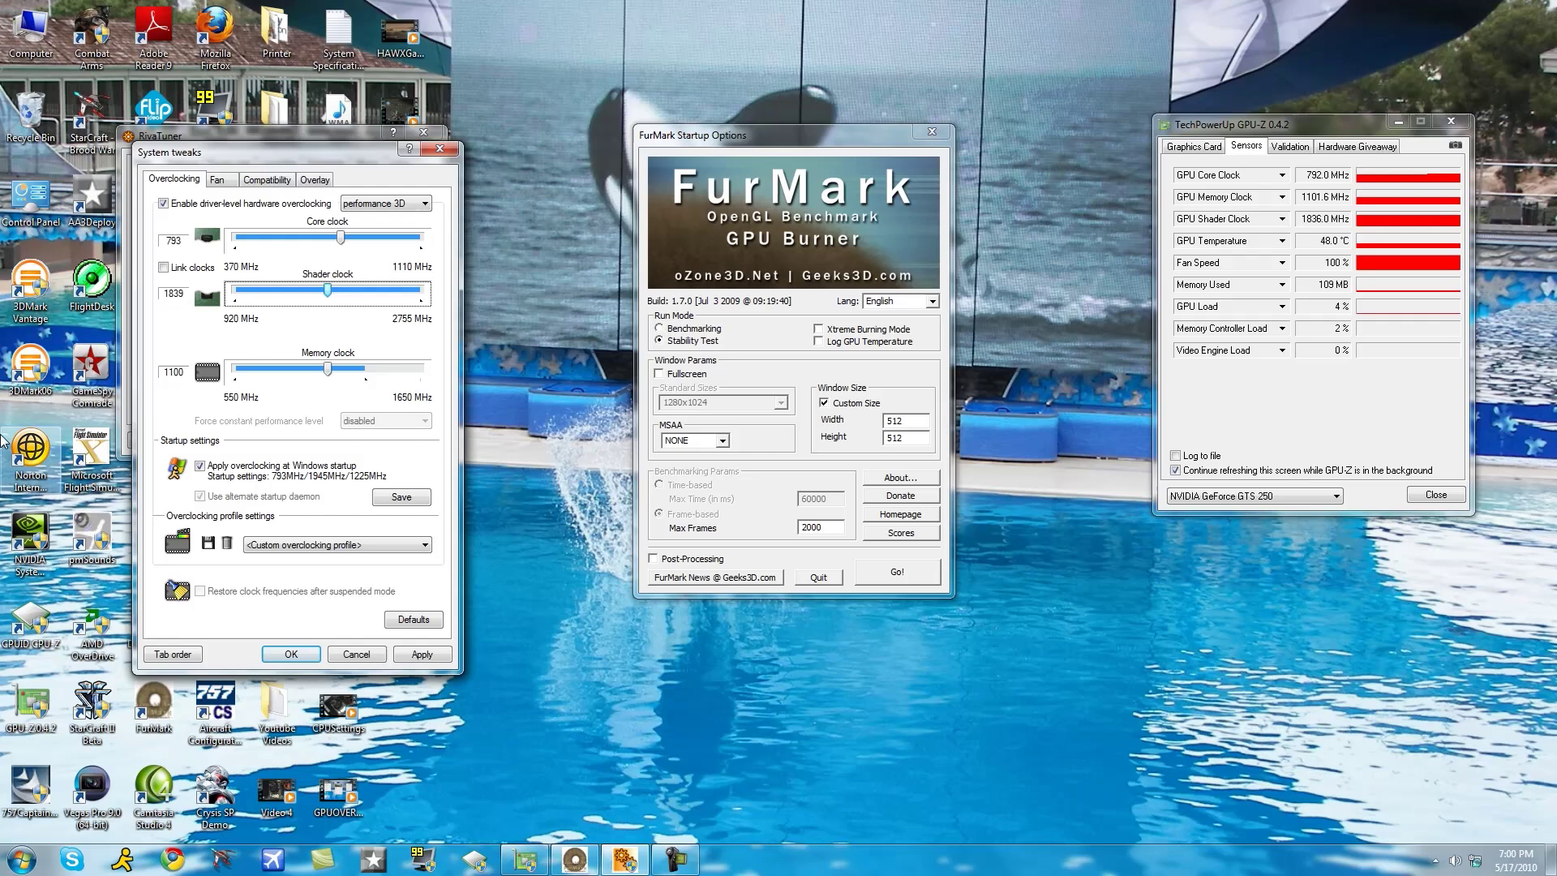
# Step: Nudge the shader clock up in small steps, applying each increase
pyautogui.press('Right')
pyautogui.press('Right')
pyautogui.press('Right')
pyautogui.press('Right')
pyautogui.press('Right')
pyautogui.click(442, 654)
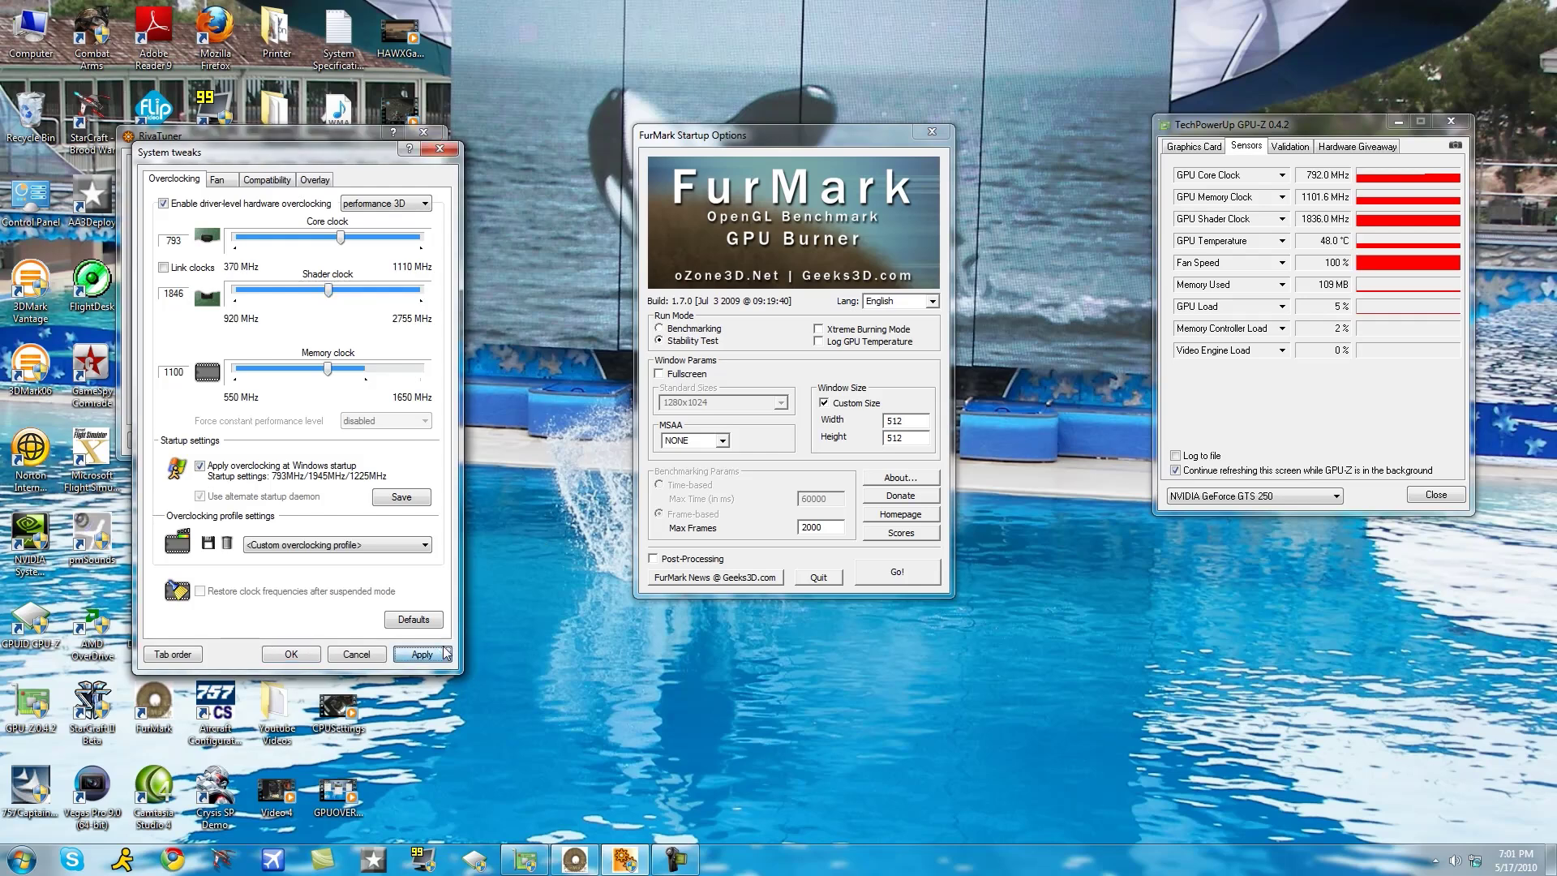
pyautogui.click(328, 290)
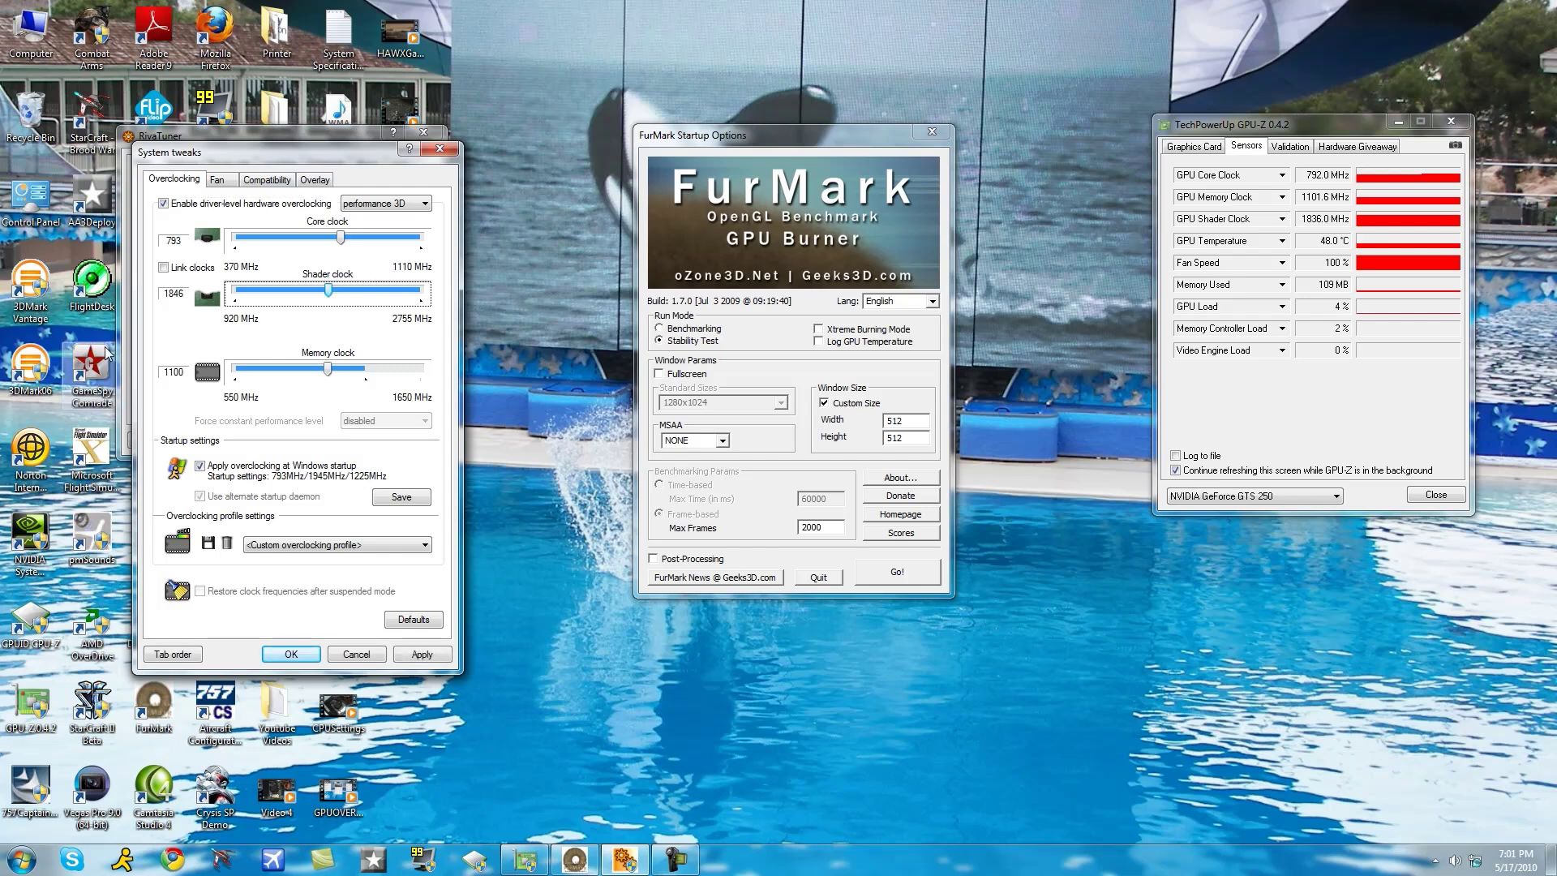
pyautogui.press('Right')
pyautogui.press('Right')
pyautogui.press('Right')
pyautogui.press('Right')
pyautogui.press('Right')
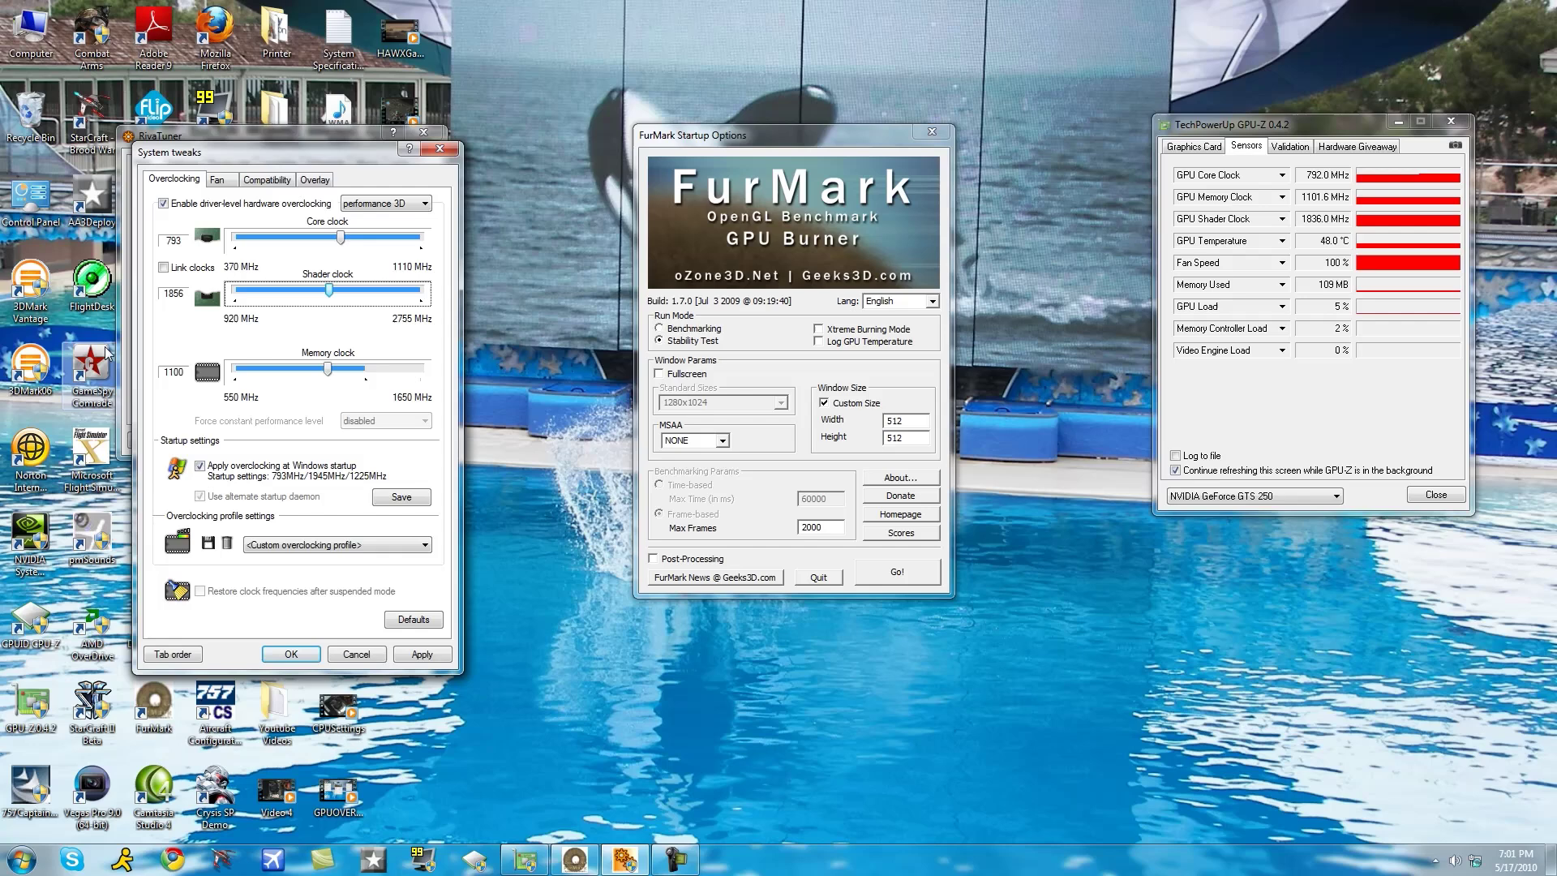
pyautogui.click(401, 649)
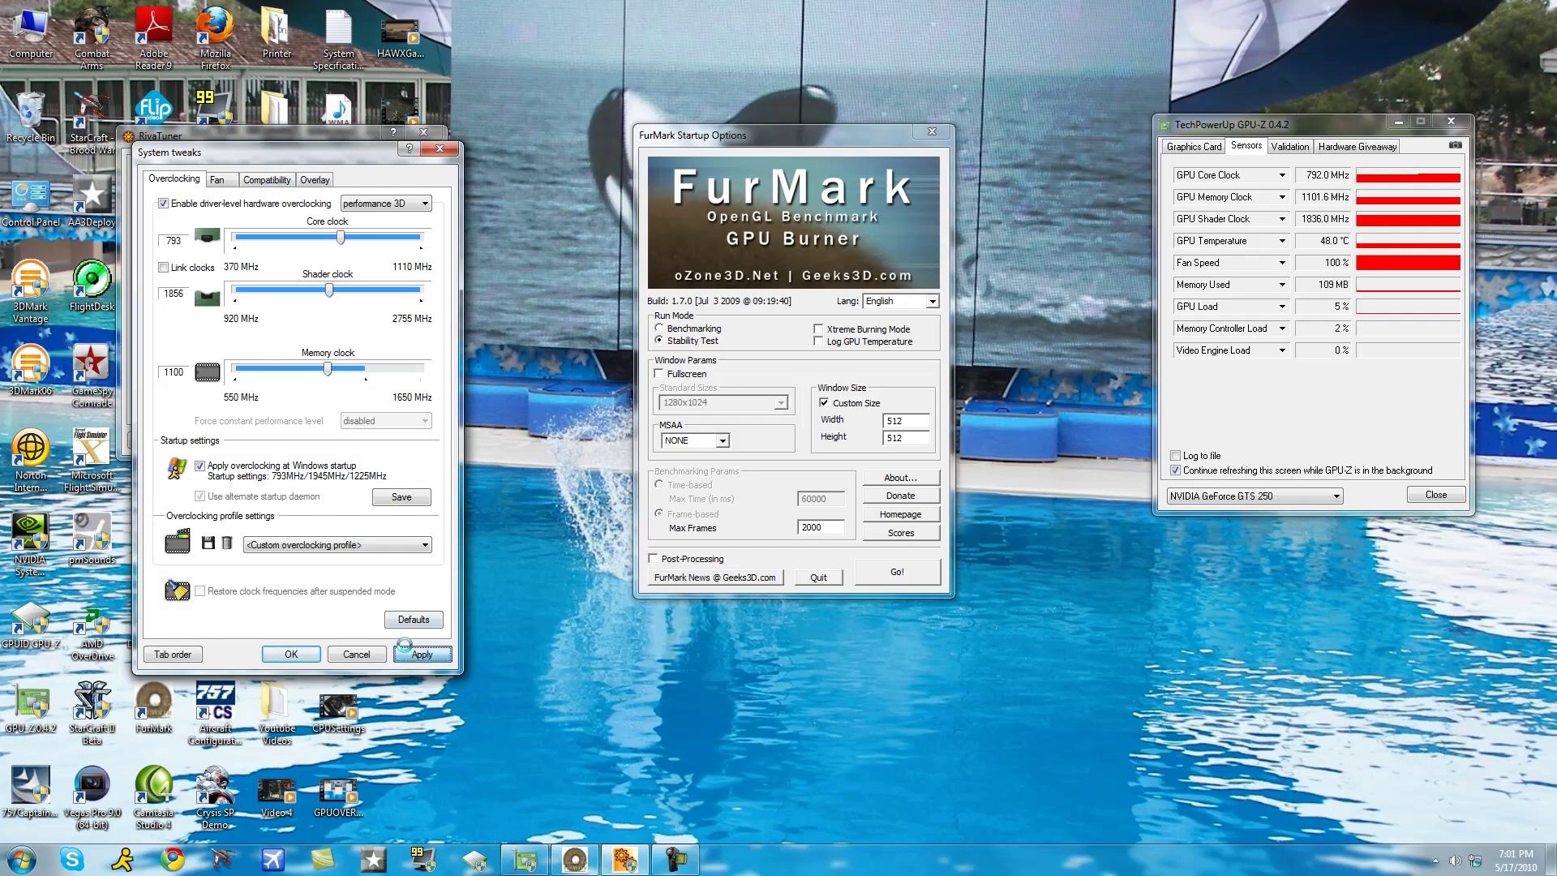
pyautogui.click(333, 293)
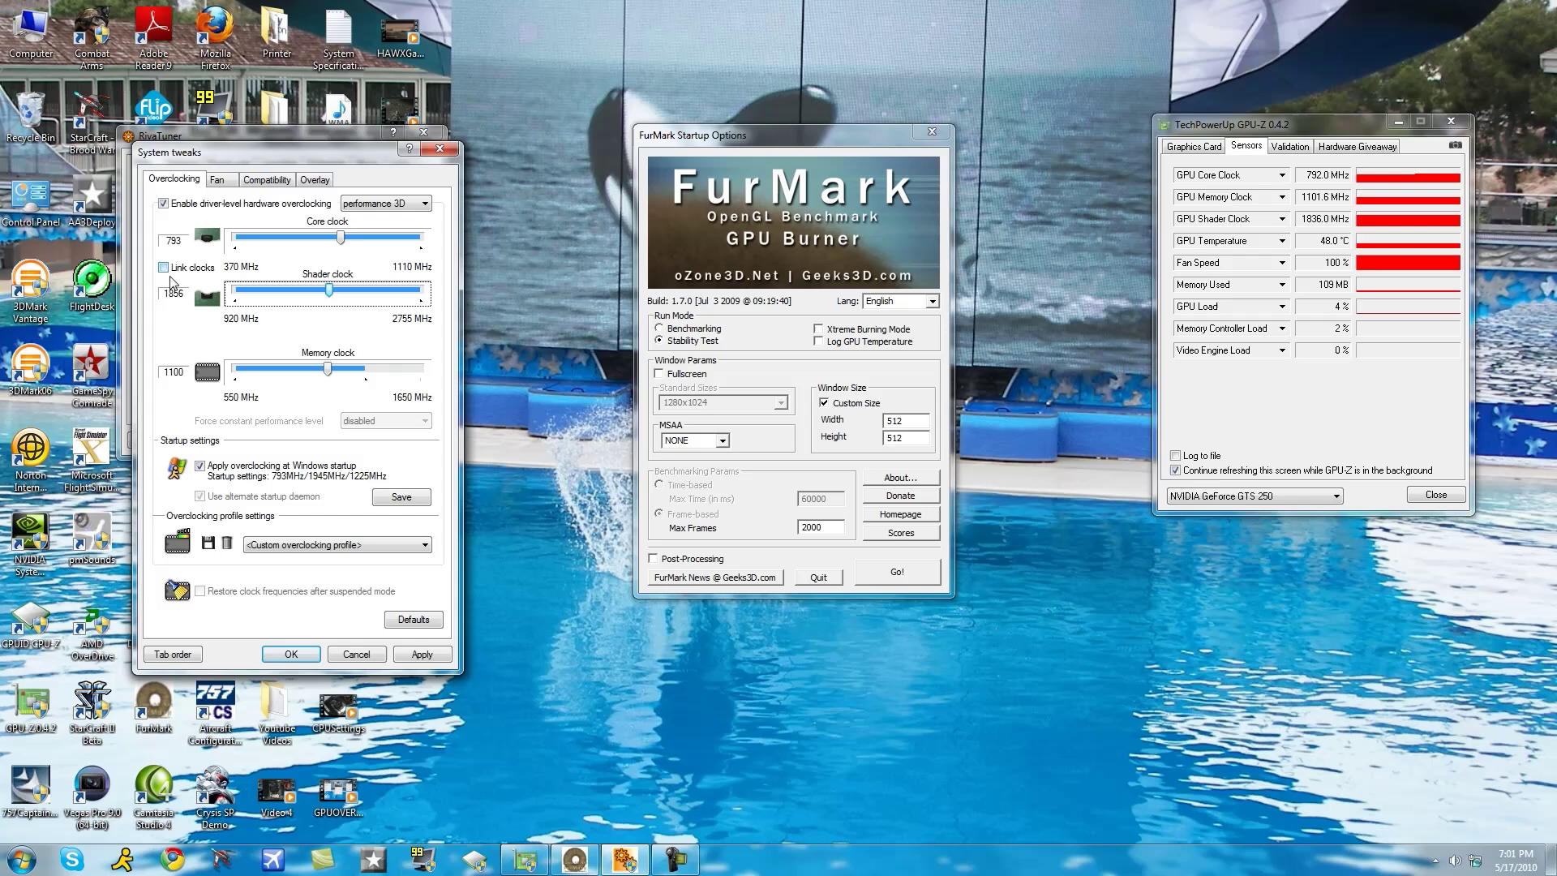
pyautogui.press('Right')
pyautogui.press('Right')
pyautogui.click(422, 654)
# Step: Drag the shader clock higher and settle it at 1945 MHz, applied
pyautogui.moveTo(331, 292); pyautogui.dragTo(340, 294)
pyautogui.click(438, 655)
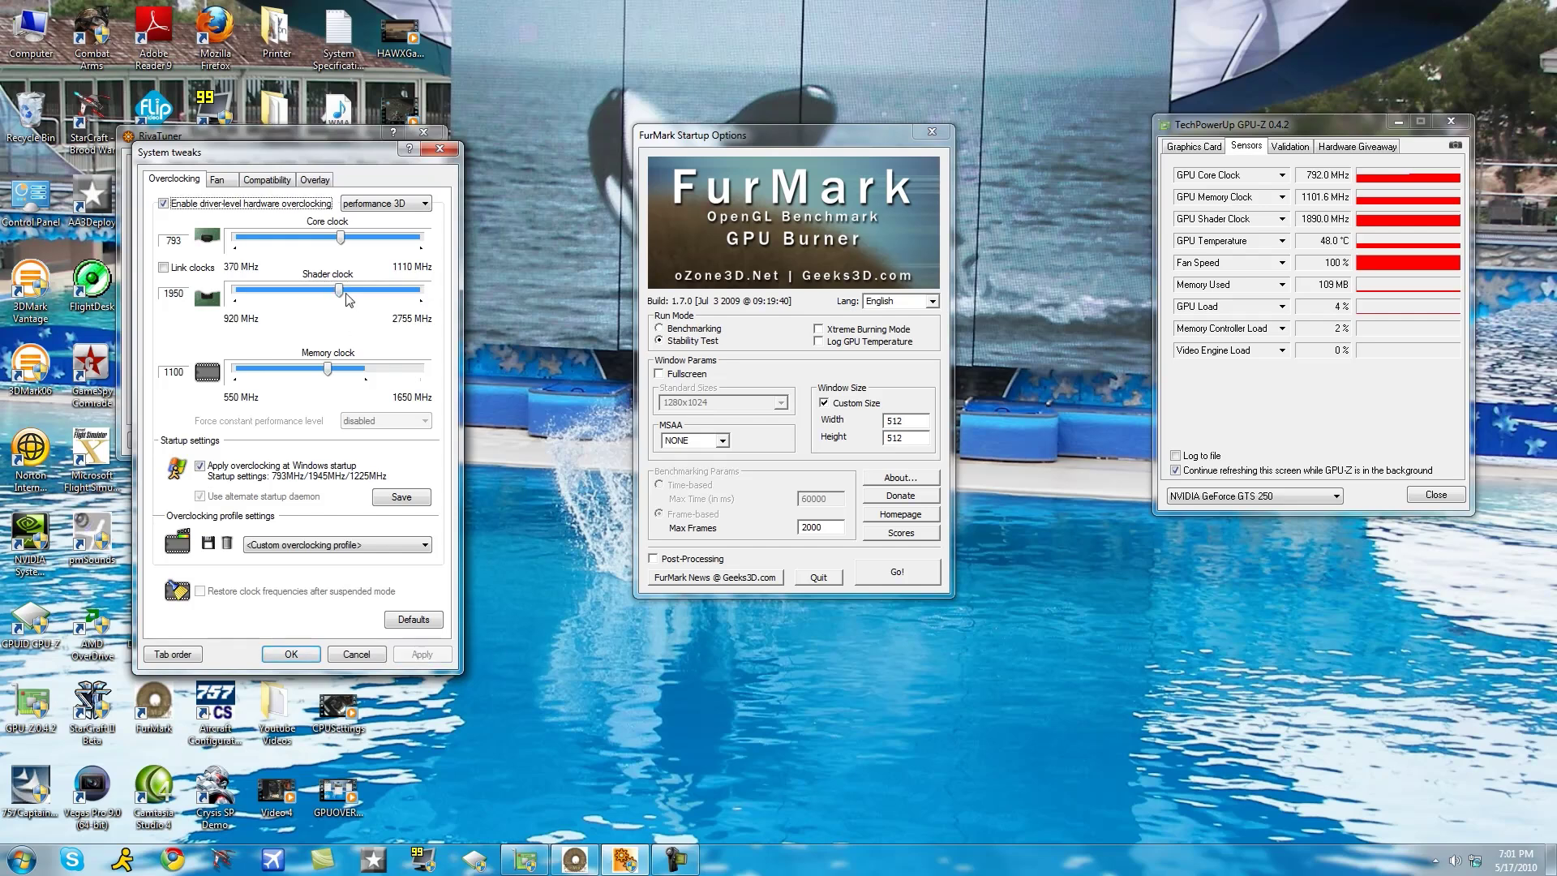
pyautogui.click(343, 292)
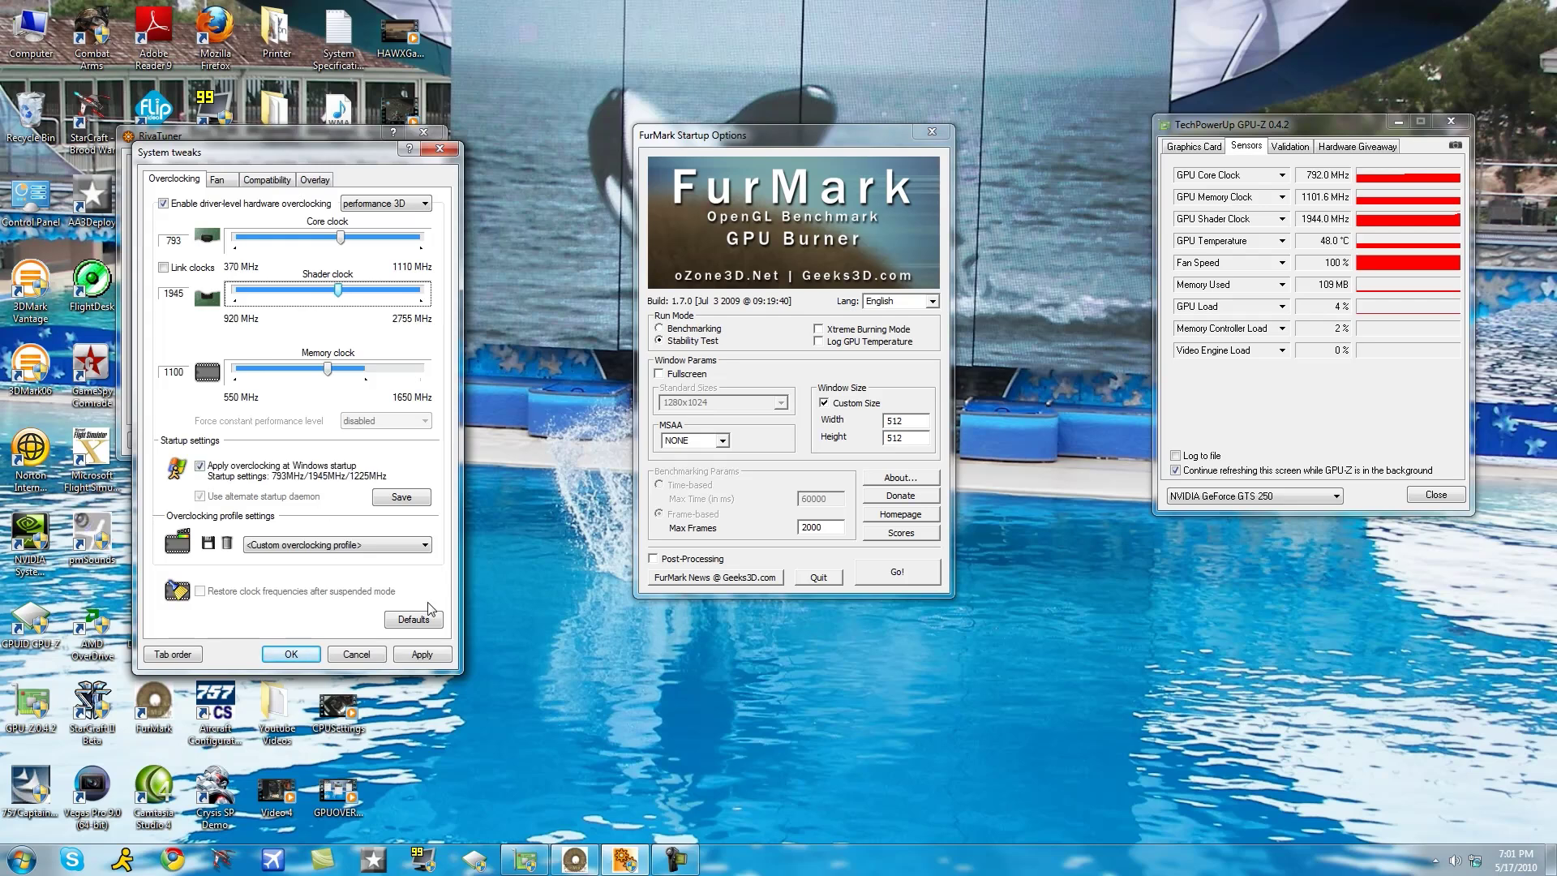
pyautogui.click(415, 655)
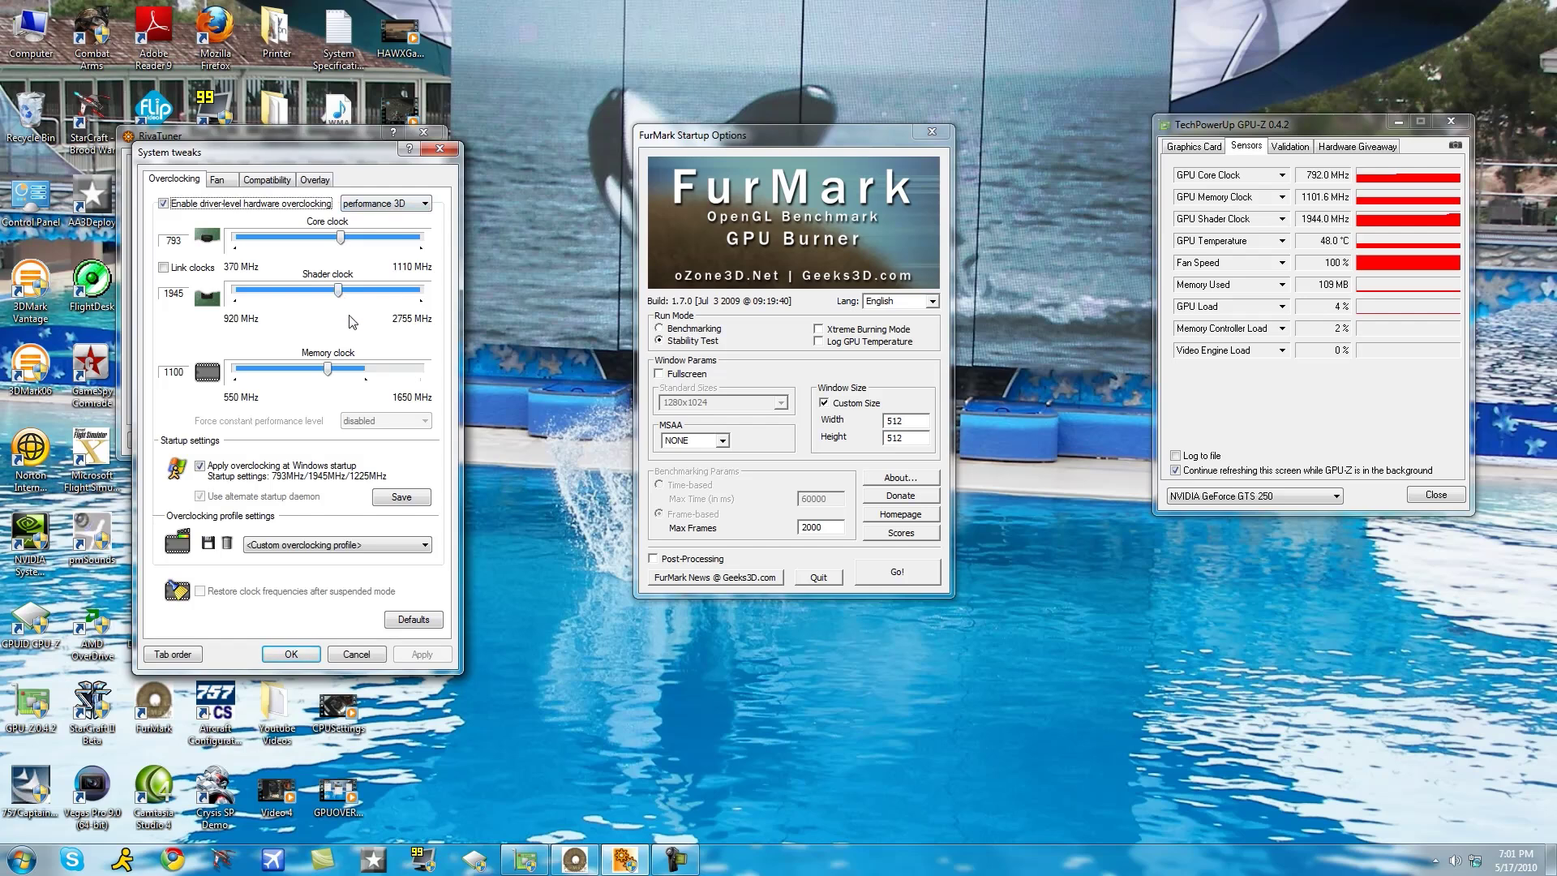
# Step: Nudge the memory clock up from 1100 MHz twice, applying each step
pyautogui.click(328, 370)
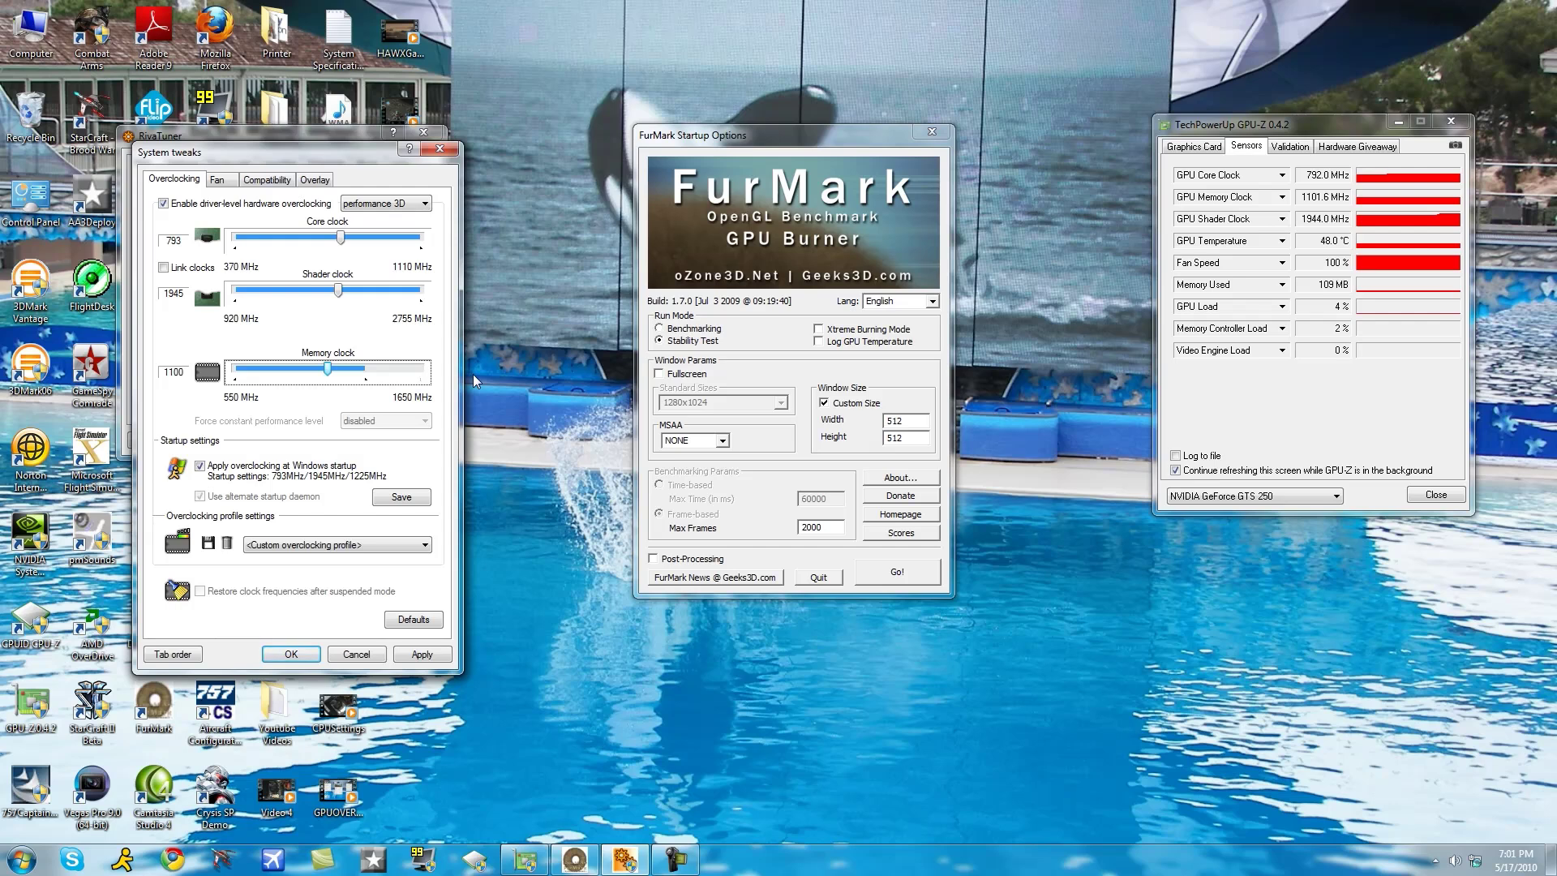
pyautogui.press('Right')
pyautogui.press('Right')
pyautogui.press('Right')
pyautogui.press('Right')
pyautogui.click(423, 655)
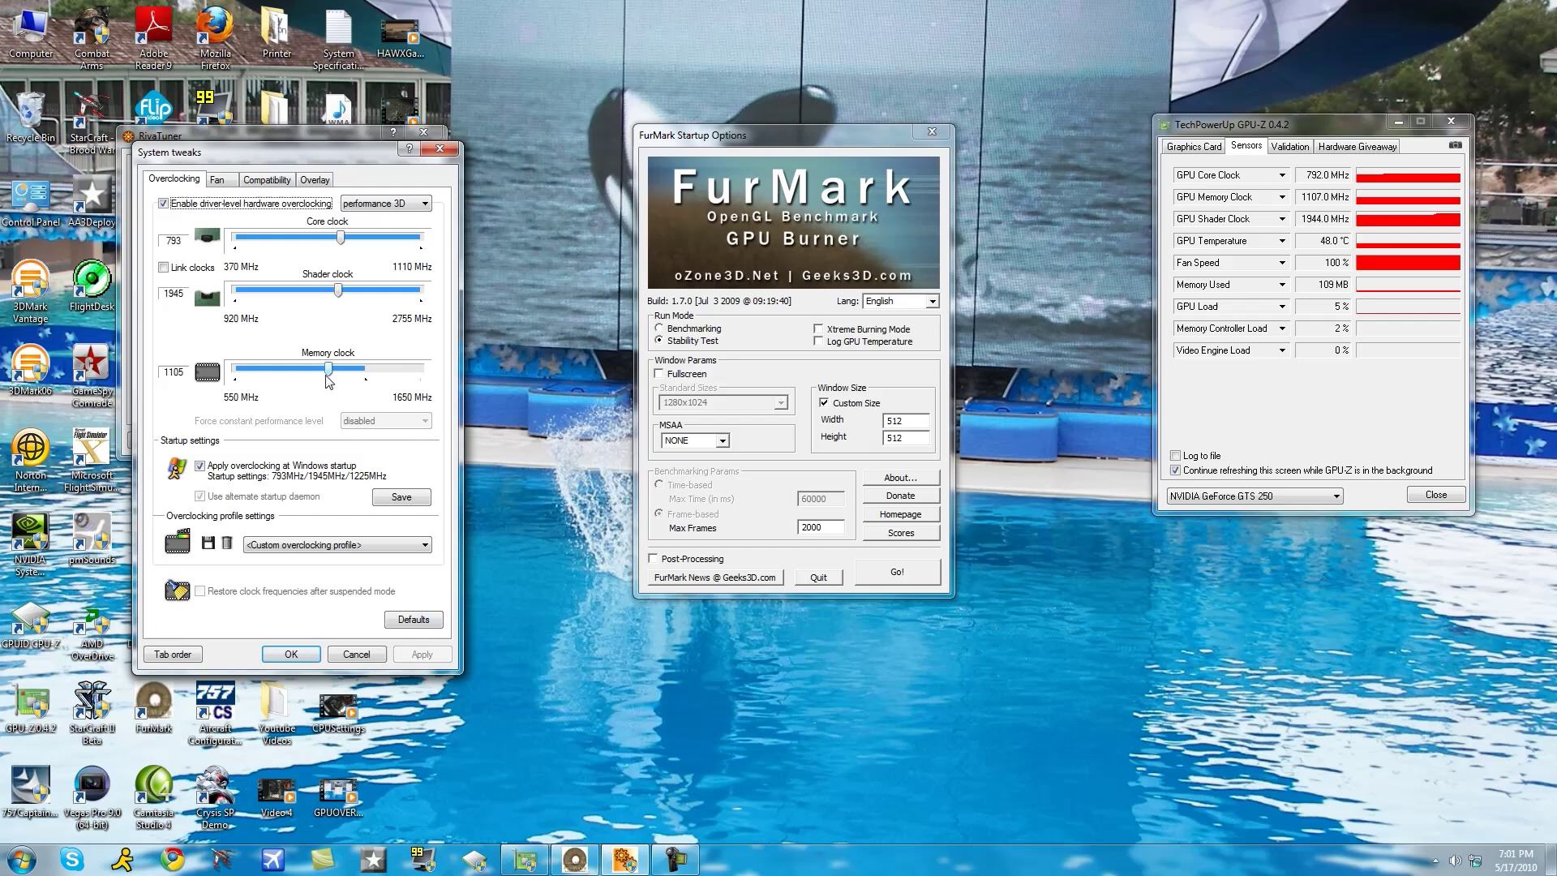
pyautogui.click(327, 373)
pyautogui.press('Right')
pyautogui.press('Right')
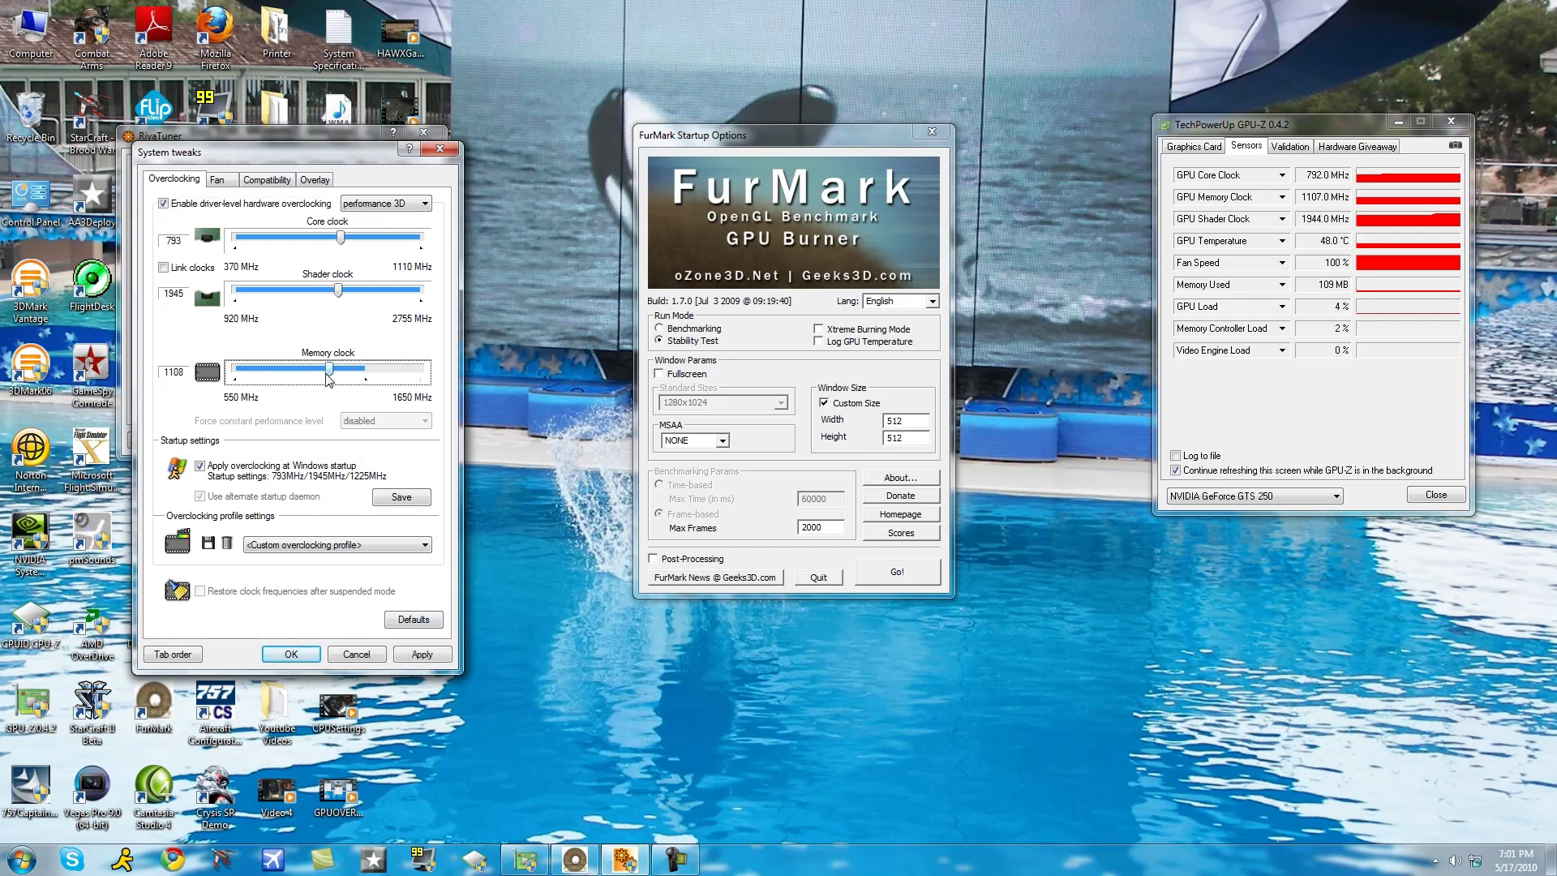
pyautogui.click(438, 659)
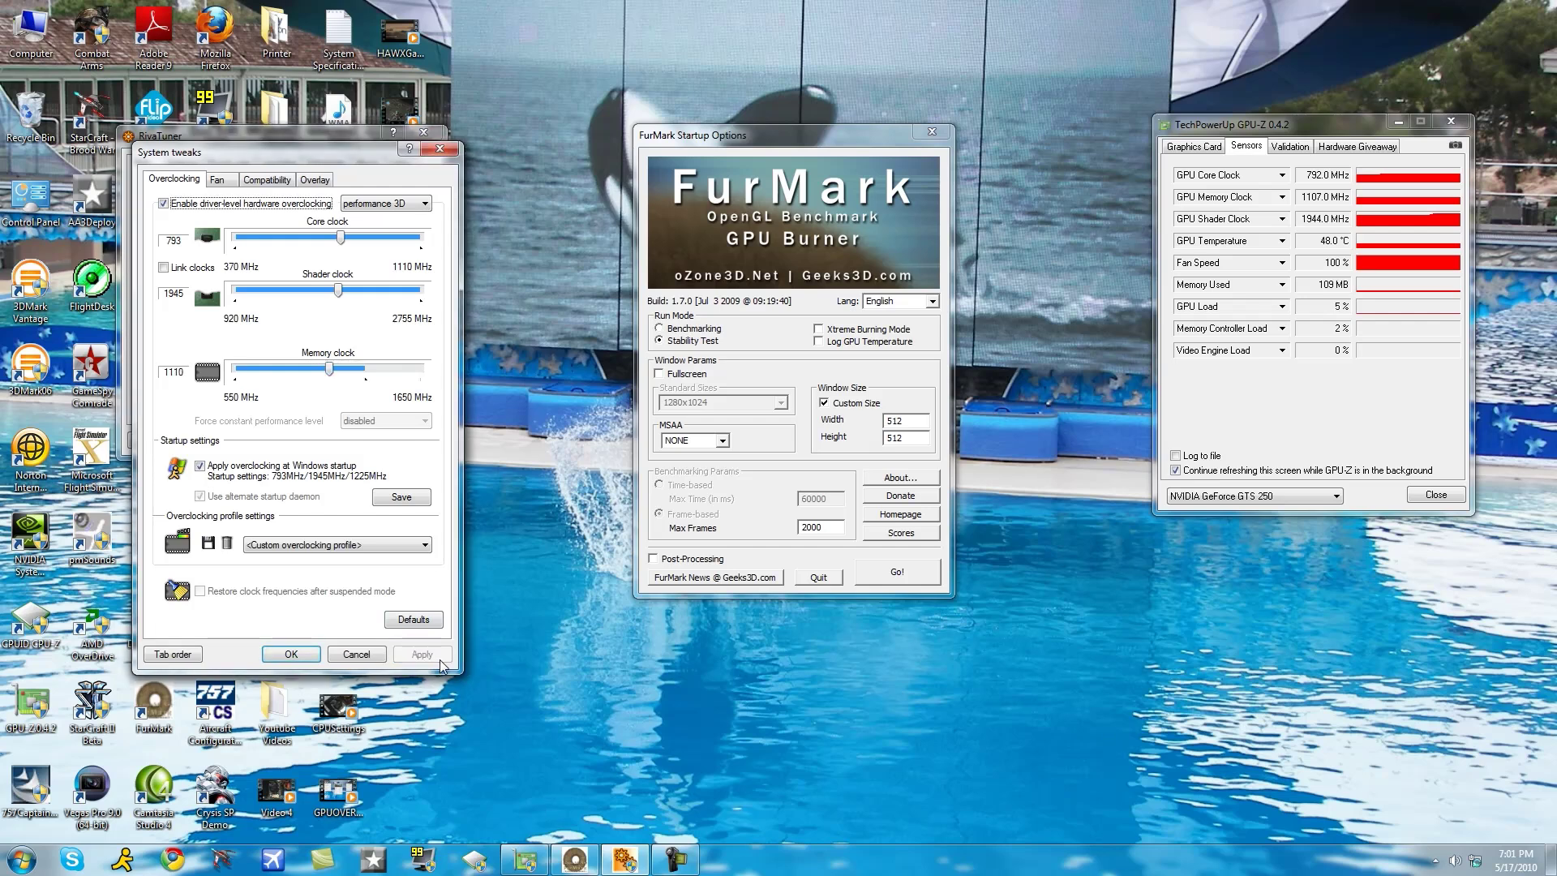
# Step: Drag the memory clock past 1200 MHz and fine-tune it to 1225 MHz
pyautogui.click(331, 375)
pyautogui.moveTo(331, 377); pyautogui.dragTo(354, 376)
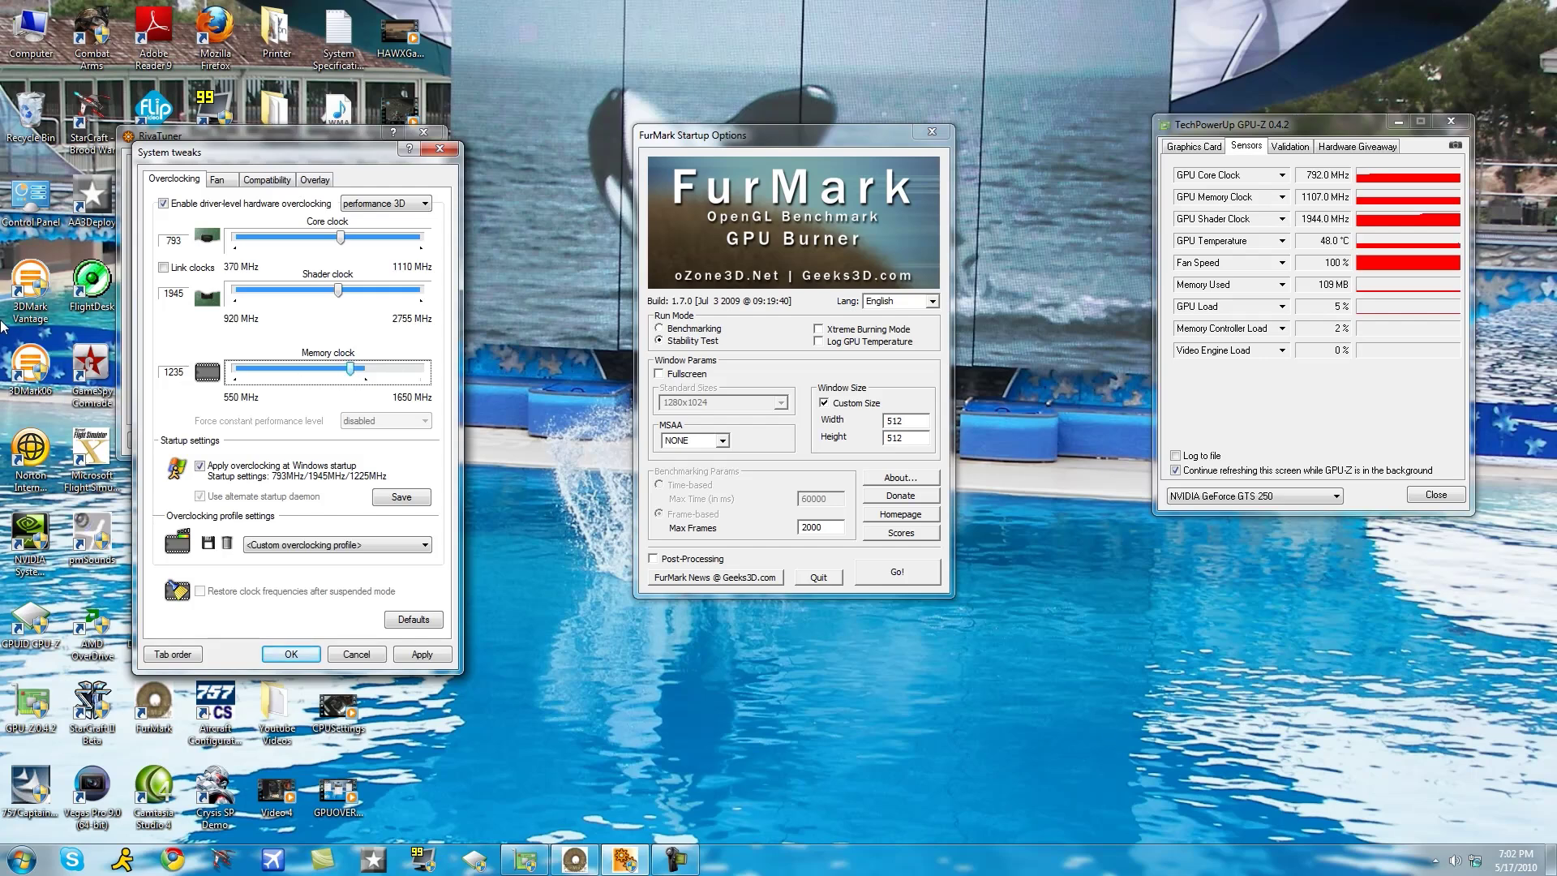
pyautogui.press('Left')
pyautogui.press('Left')
pyautogui.press('Left')
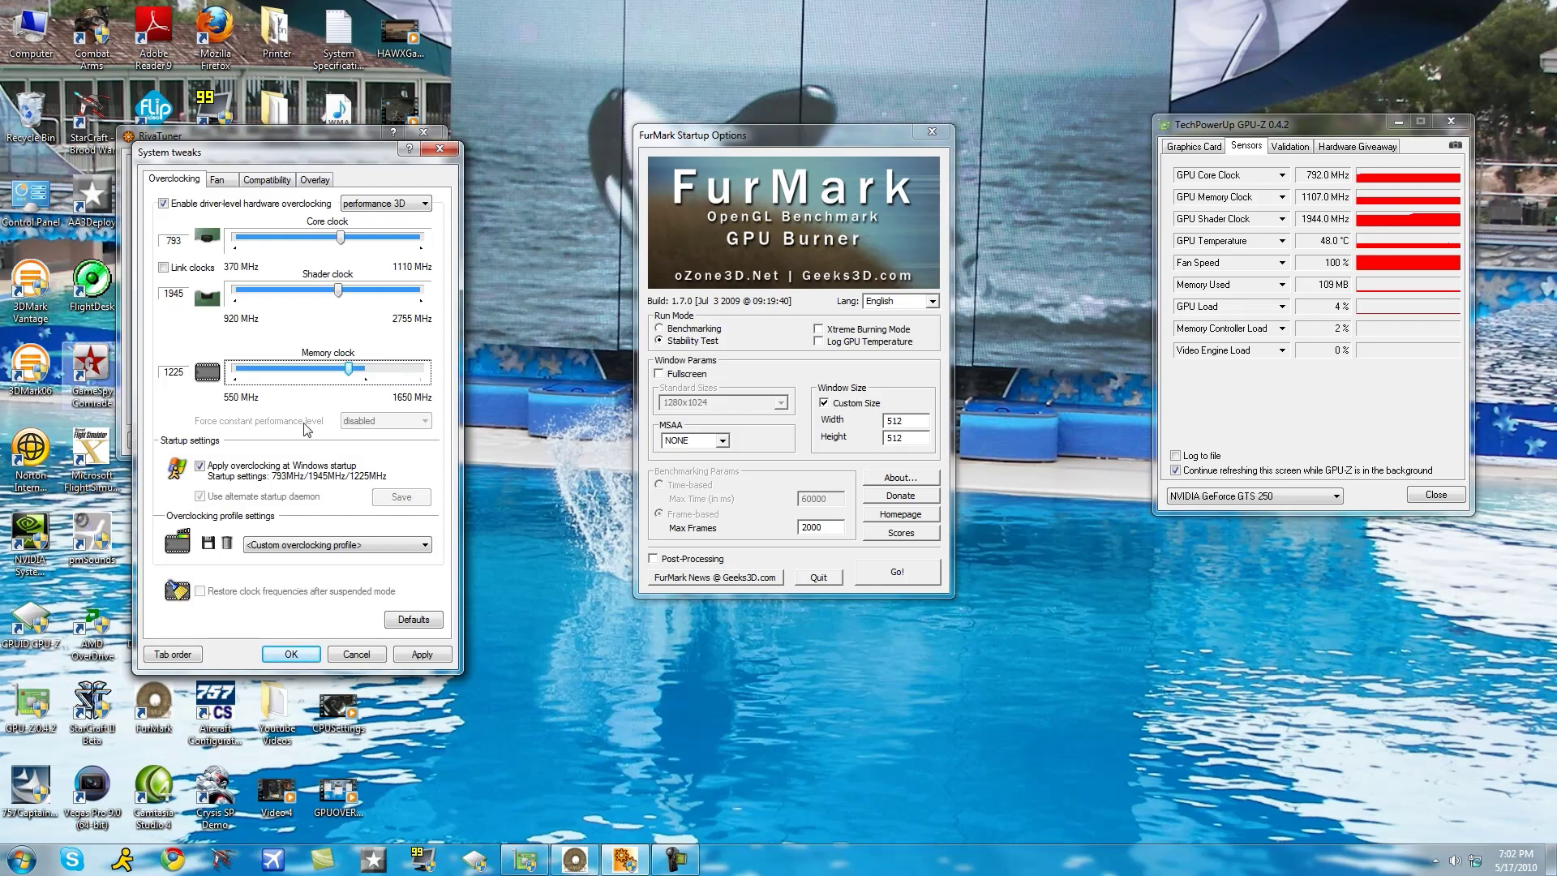
# Step: Apply the 1225 MHz memory clock, then confirm and close System tweaks and RivaTuner
pyautogui.click(445, 653)
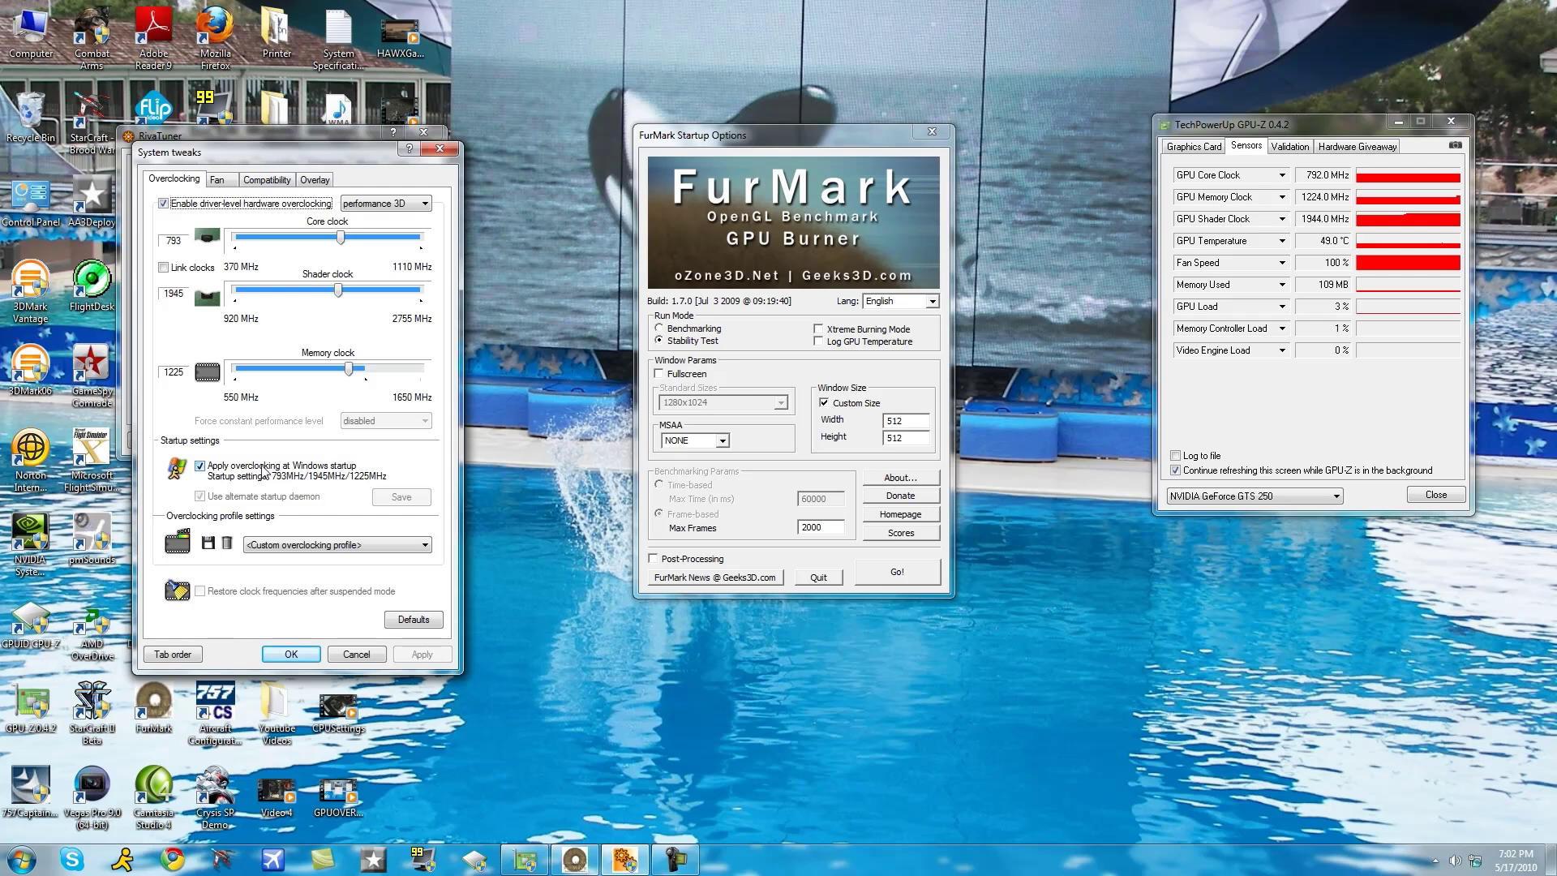
pyautogui.click(310, 653)
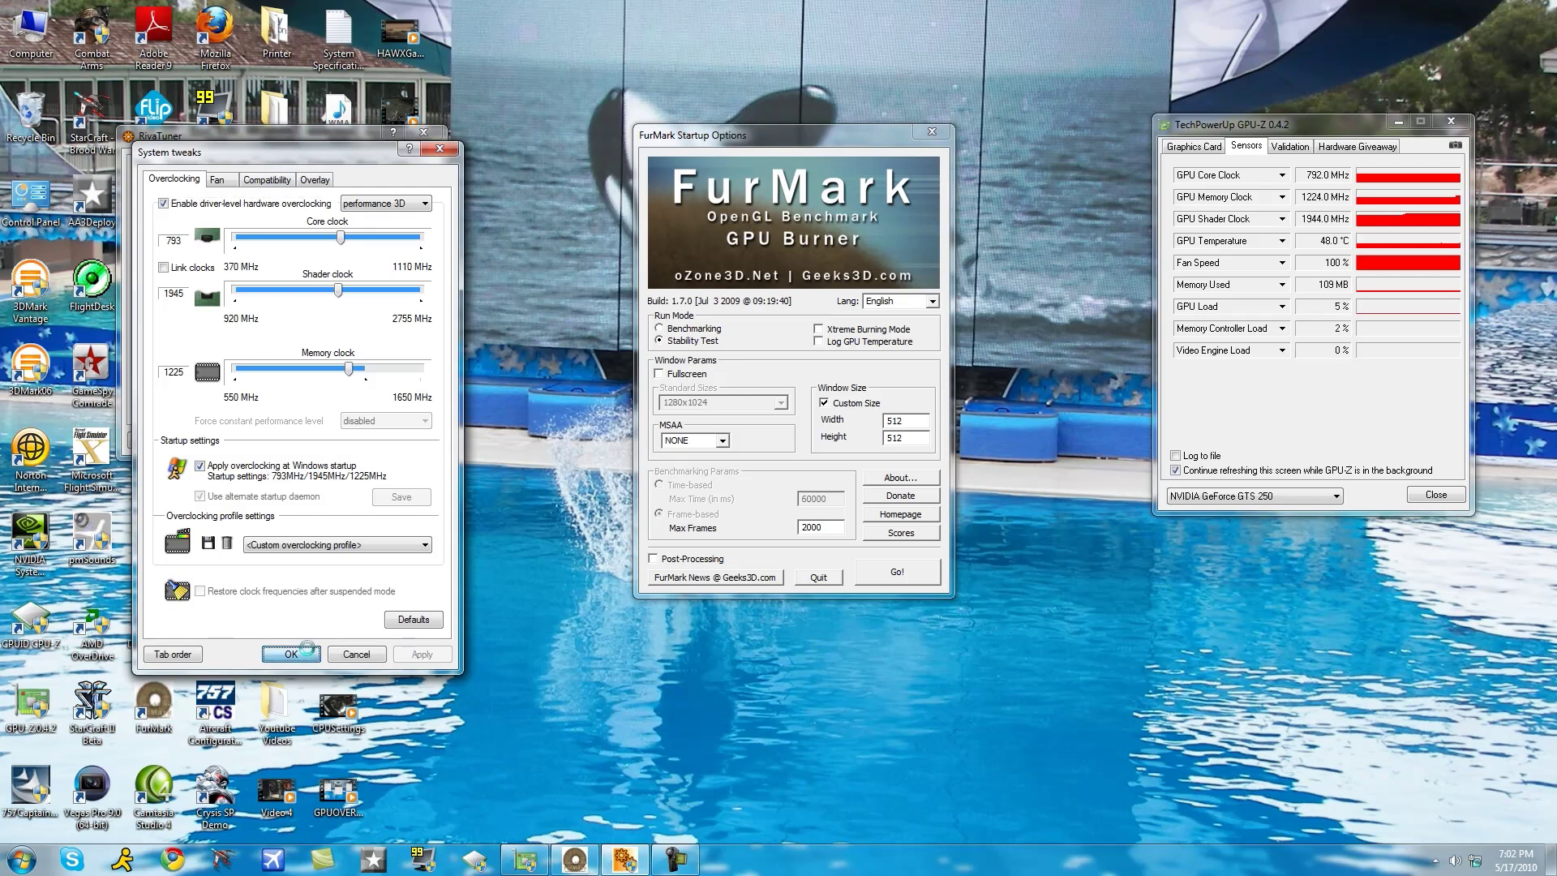
pyautogui.click(339, 439)
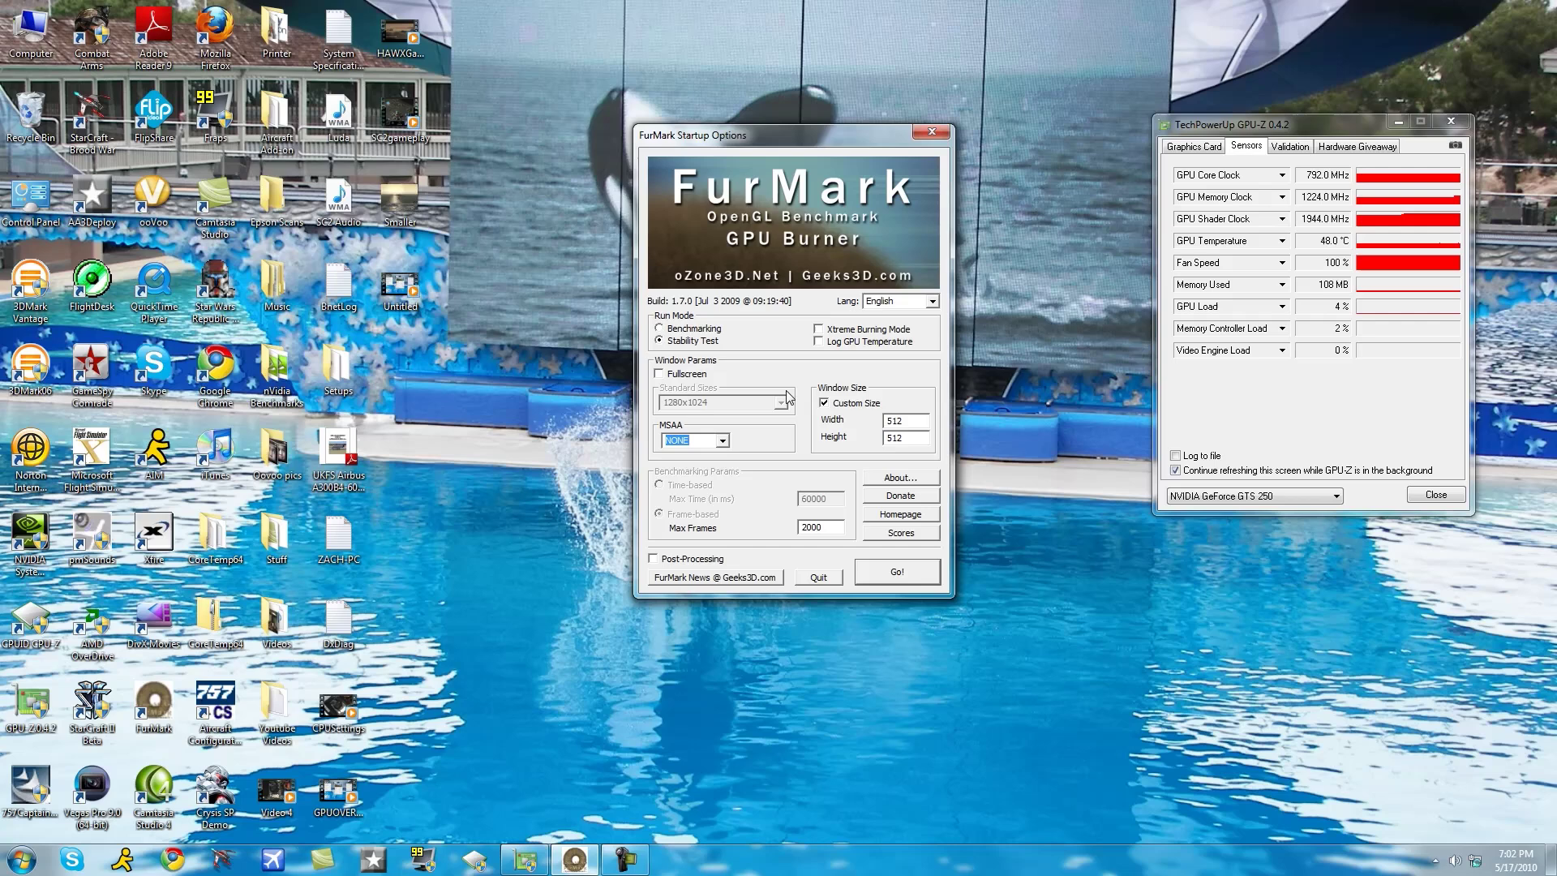
# Step: Replace FurMark's custom window size with fullscreen 1920x1080 and set MSAA to 4X
pyautogui.click(836, 406)
pyautogui.click(674, 374)
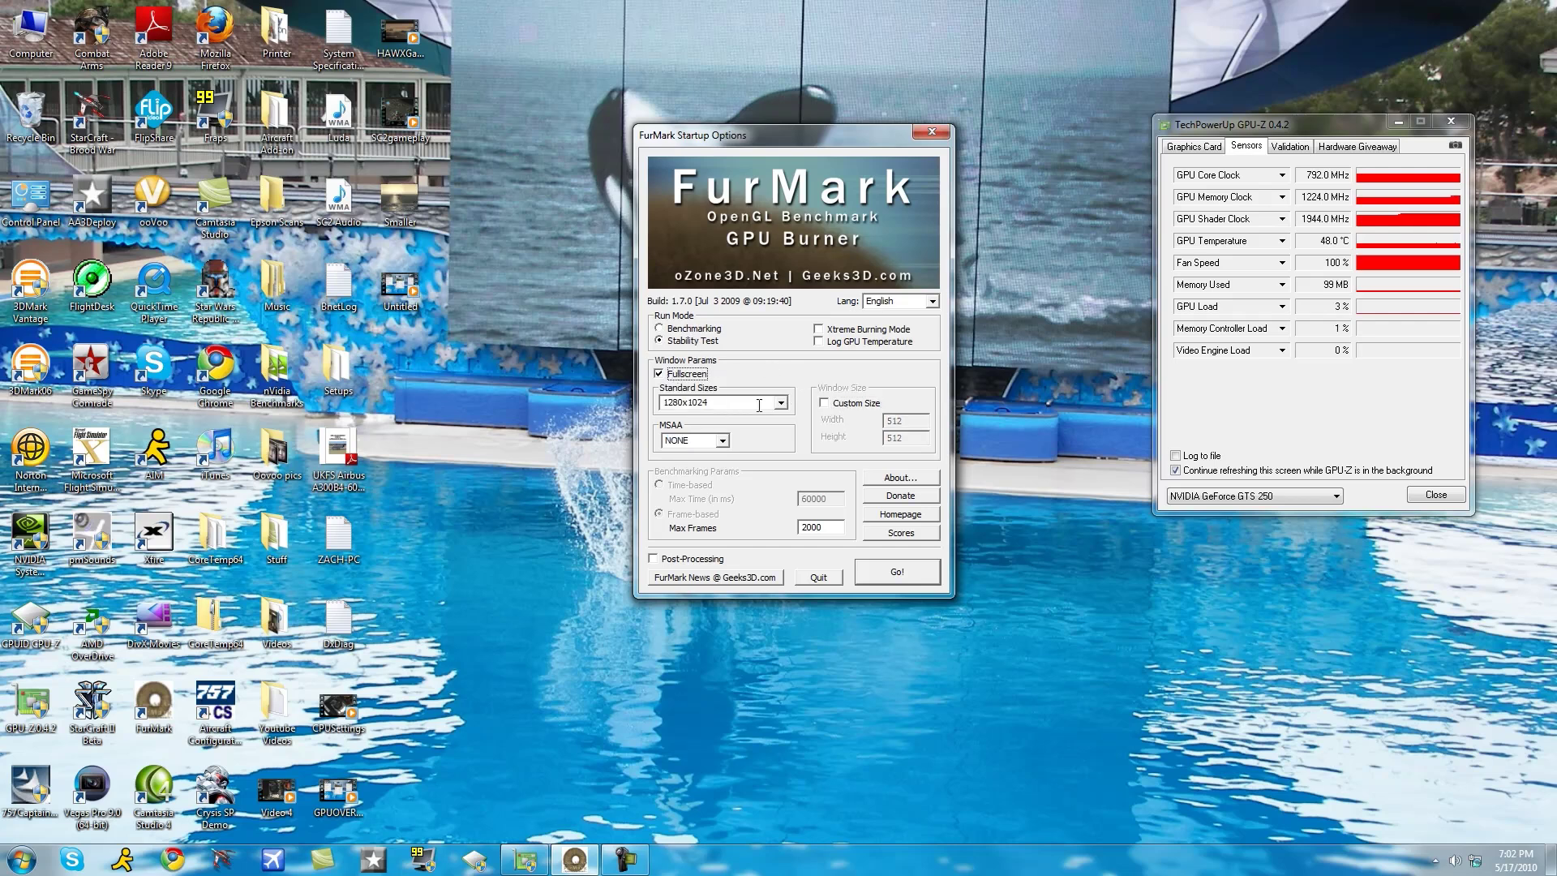
pyautogui.click(780, 404)
pyautogui.click(738, 458)
pyautogui.click(721, 442)
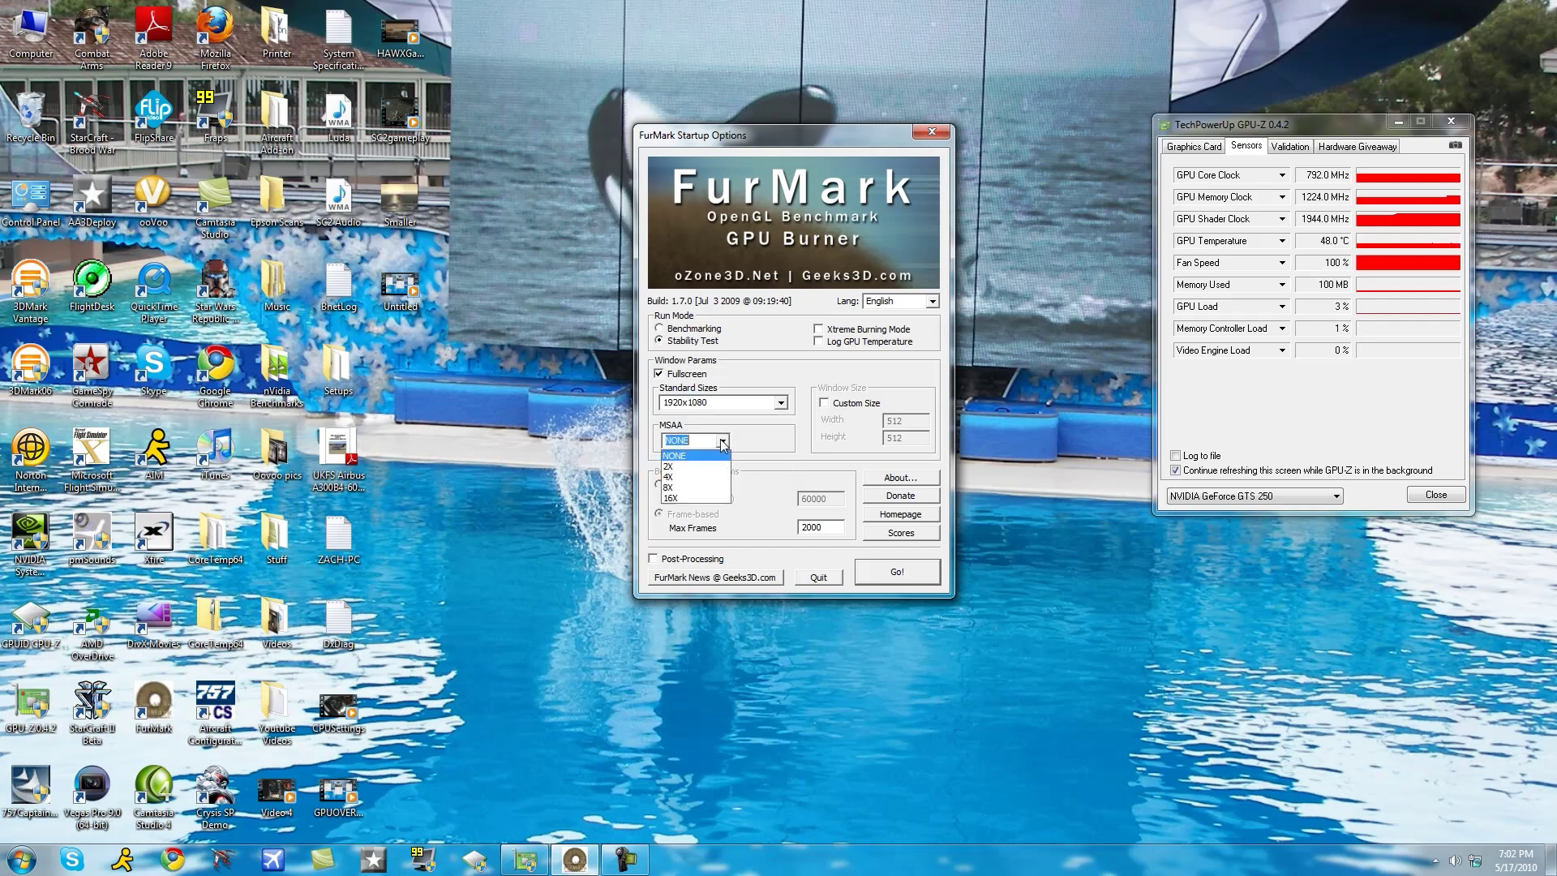
pyautogui.click(702, 477)
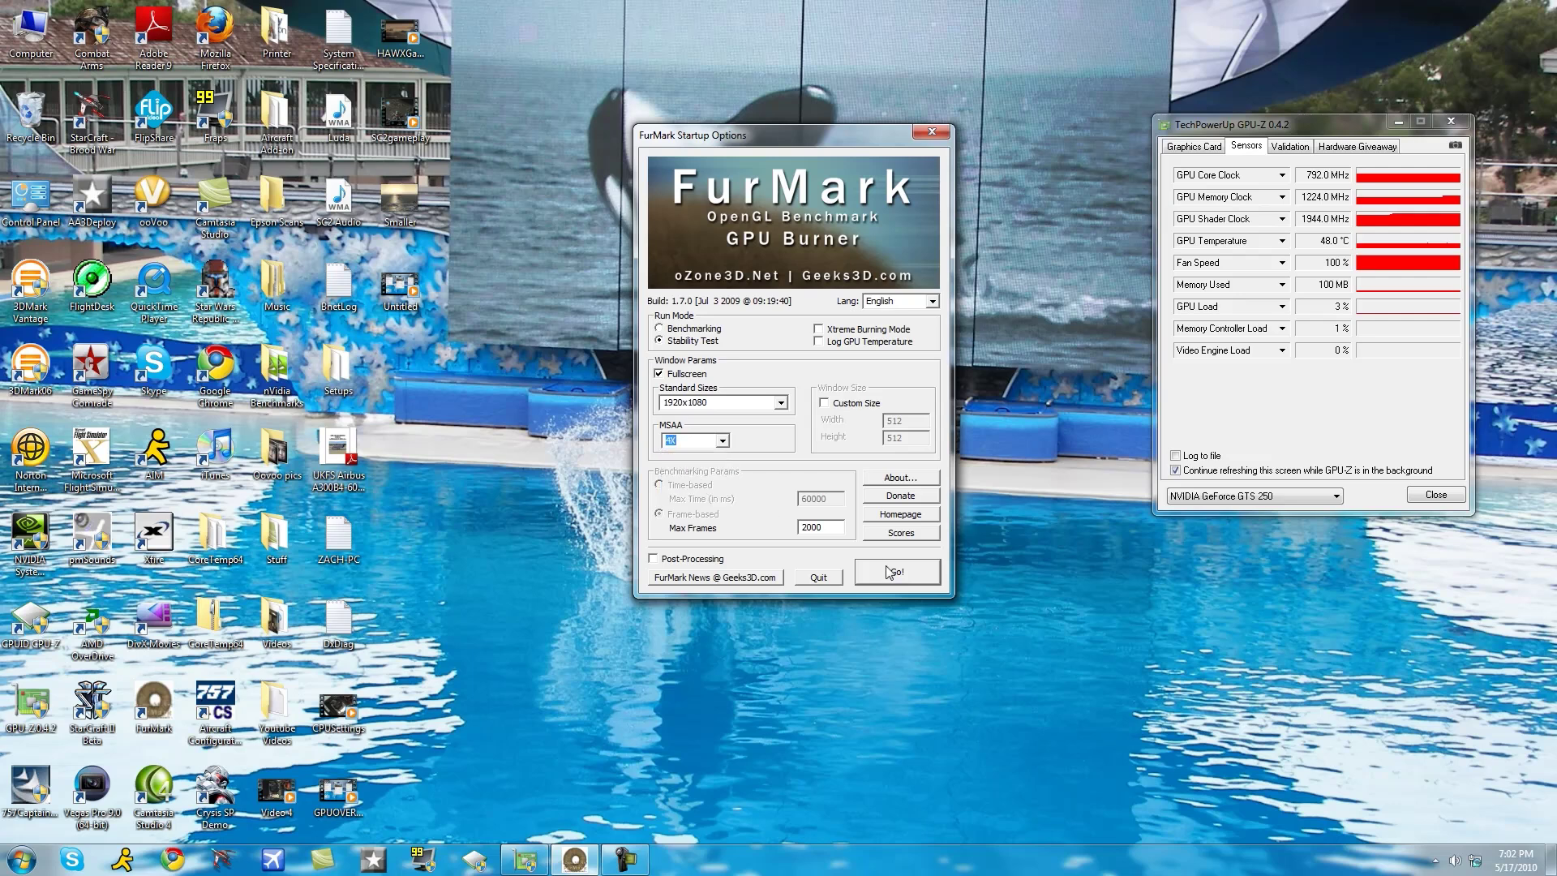